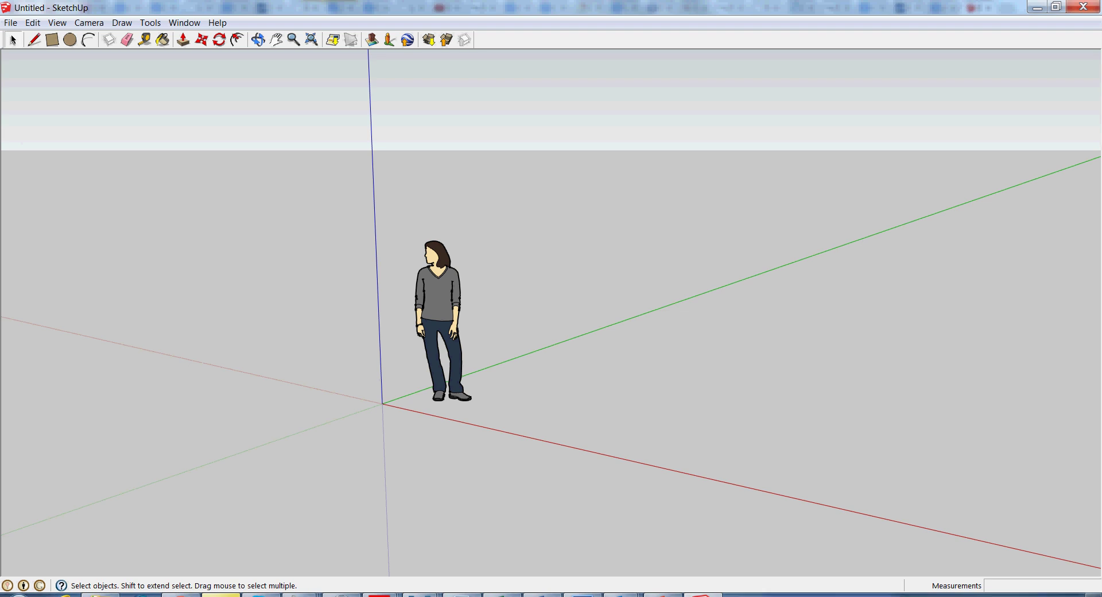
- Switch to the web browser, search google.ca for "sketchup extensions" and open SketchUp's Extension Warehouse from the results
click(185, 22)
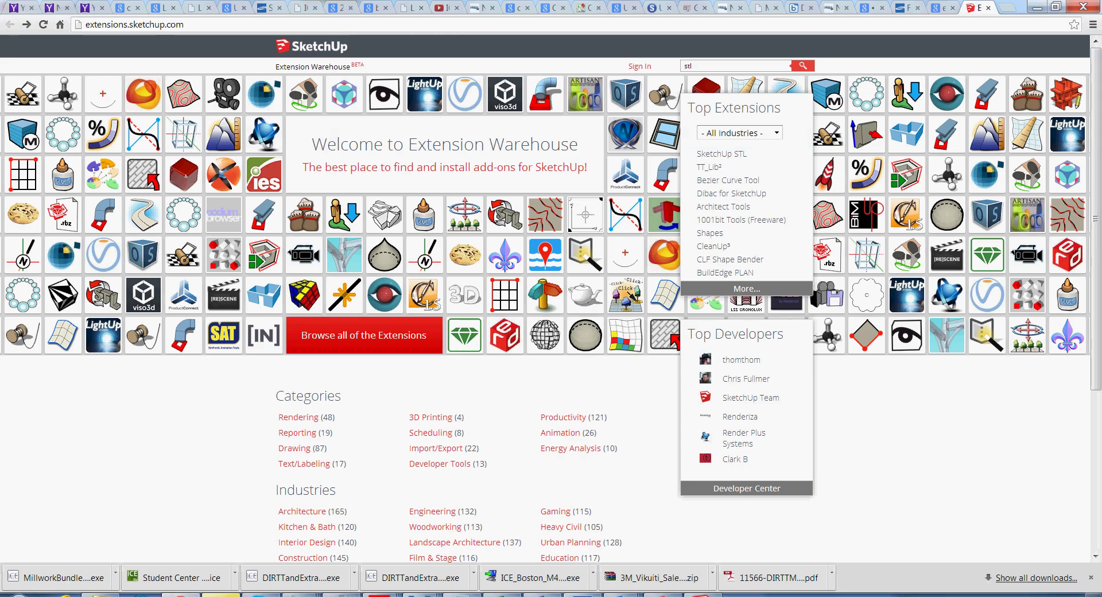
click(134, 24)
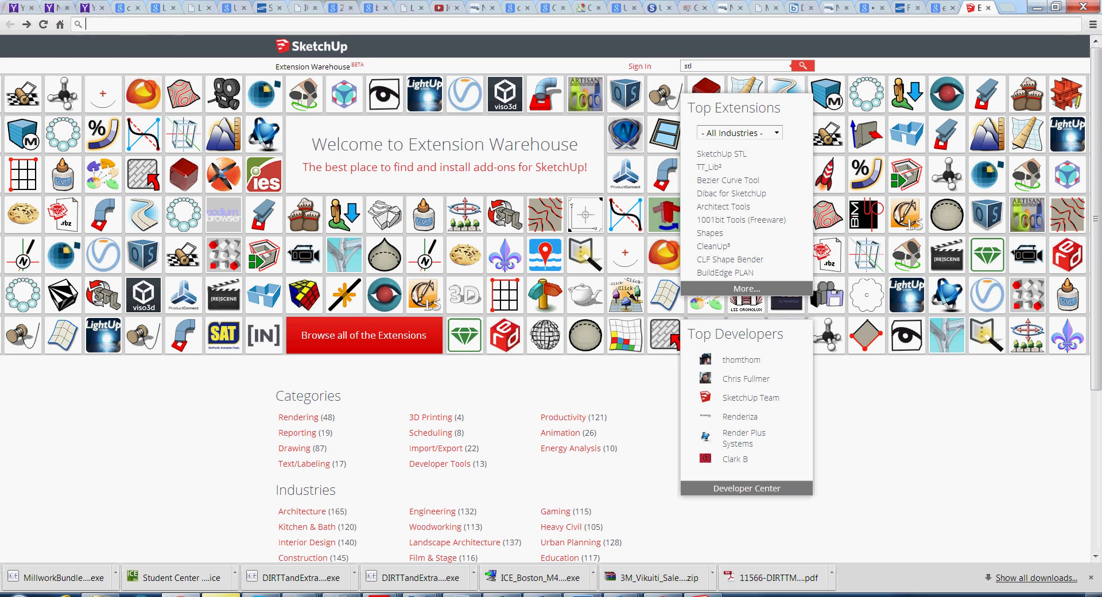
text(google.ca)
key(Return)
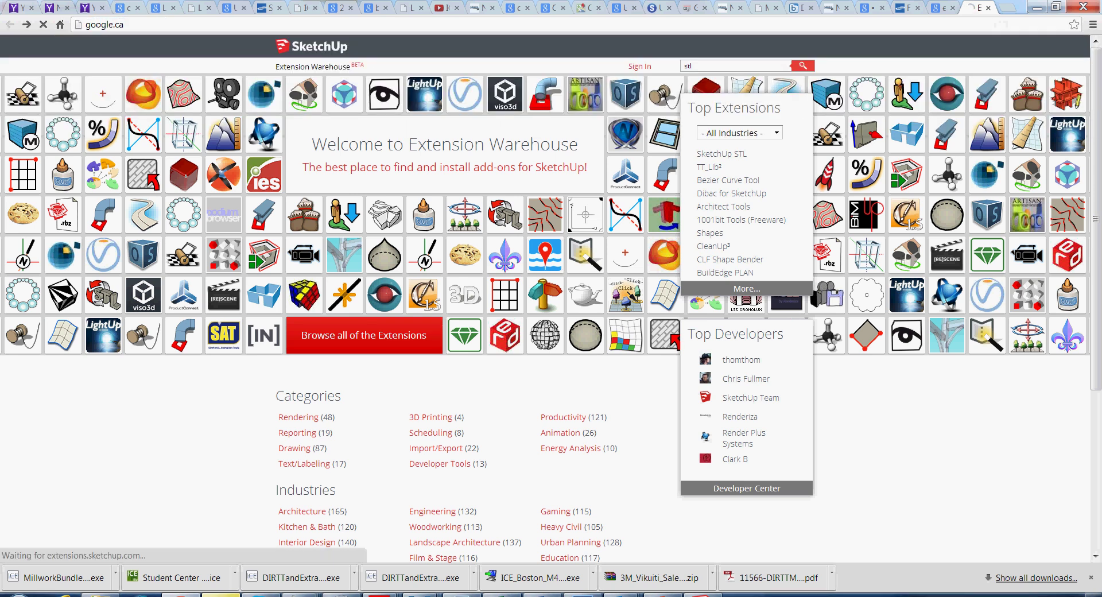
text(sketchup)
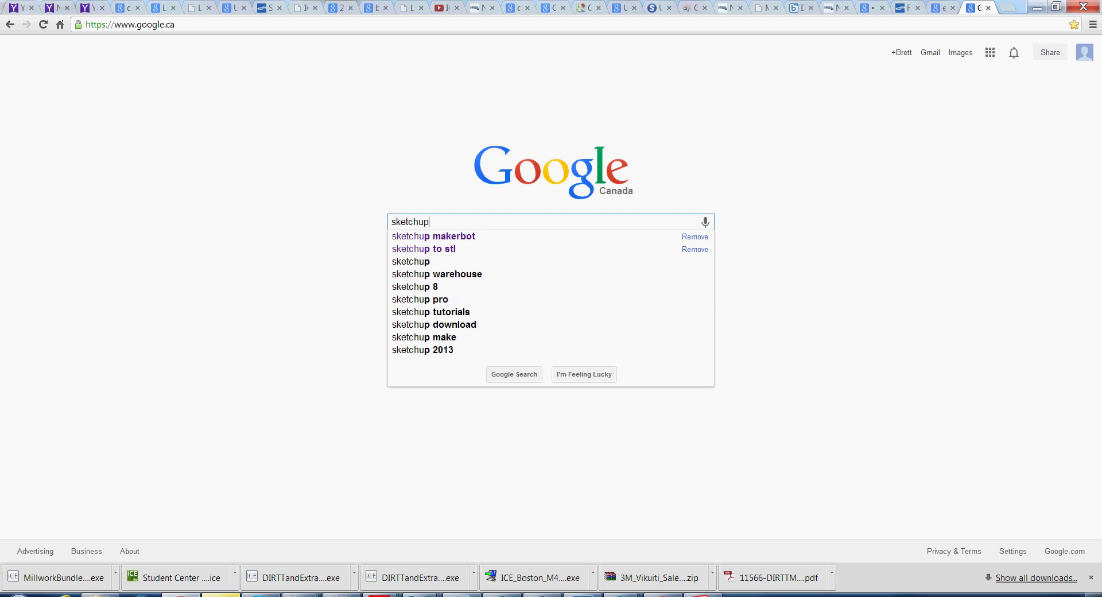
text( ext)
key(Down)
key(Return)
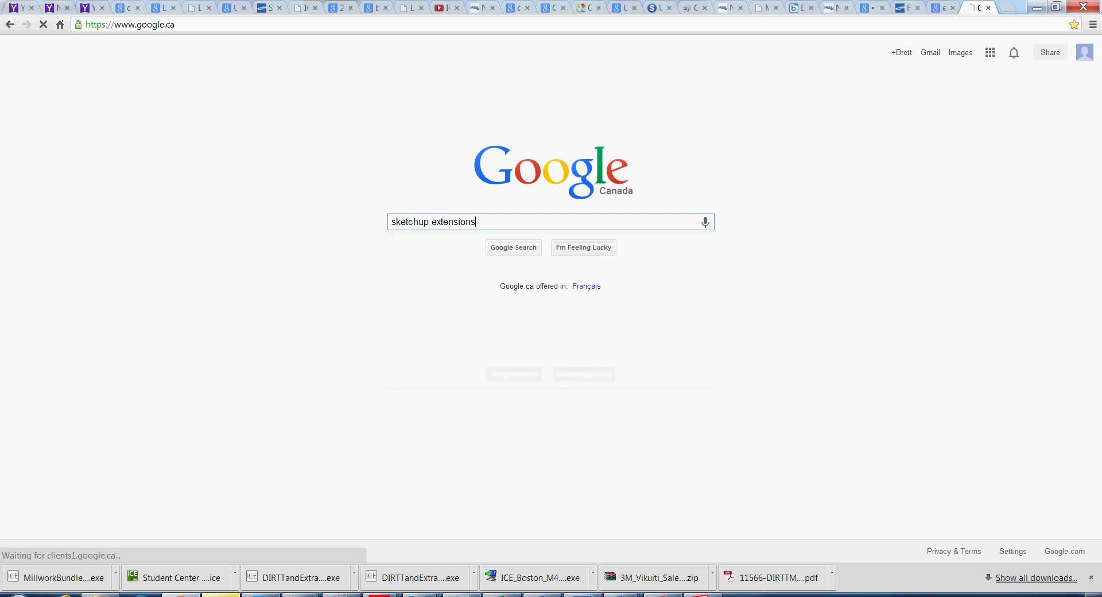
click(193, 140)
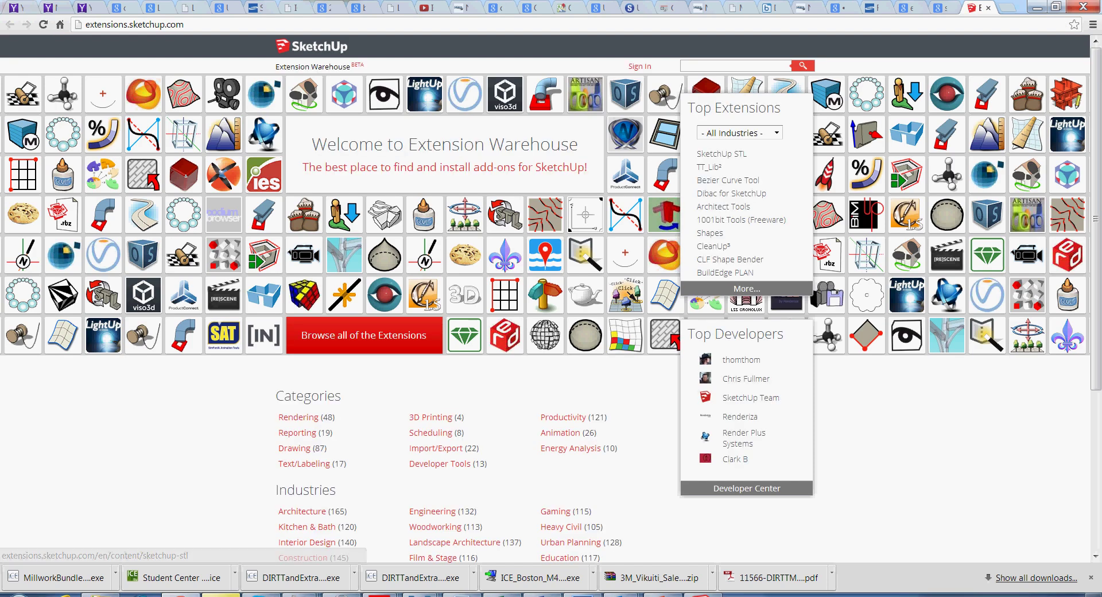
- Search the Extension Warehouse for "stl"
click(706, 66)
text(stl)
key(Return)
key(Return)
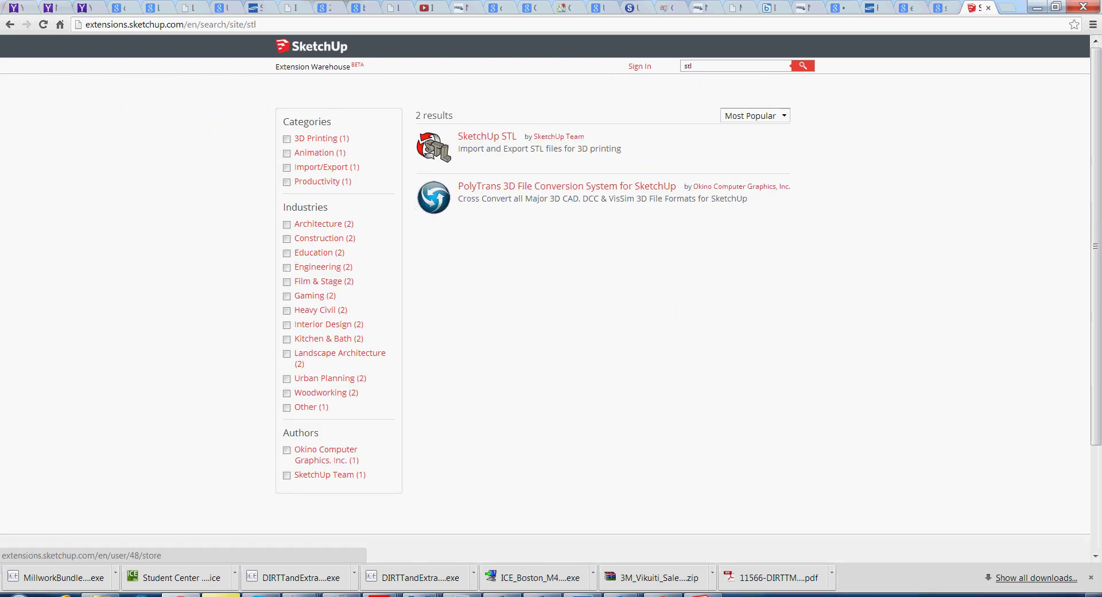
- Open the SketchUp STL extension by SketchUp Team and proceed to its Google account sign-in page
click(487, 136)
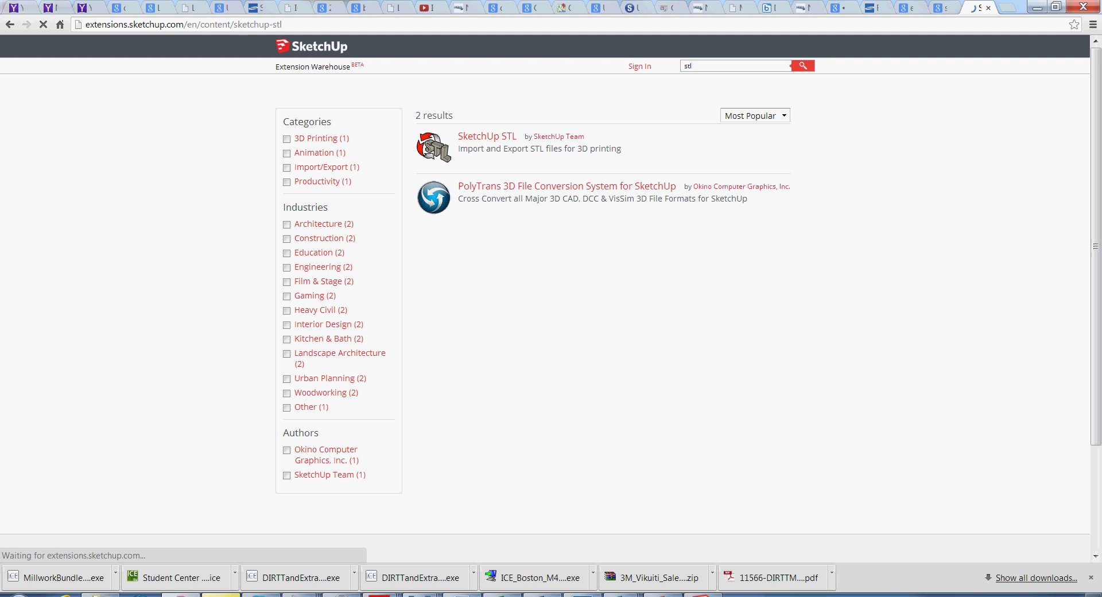
scroll(545, 298, down, 4)
scroll(546, 298, up, 4)
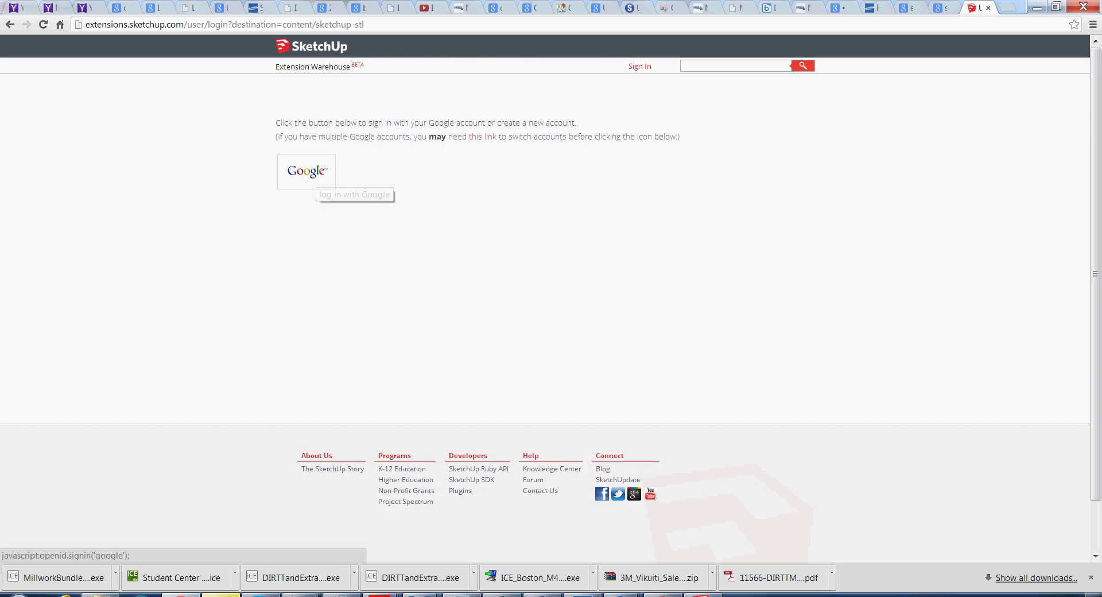
click(306, 171)
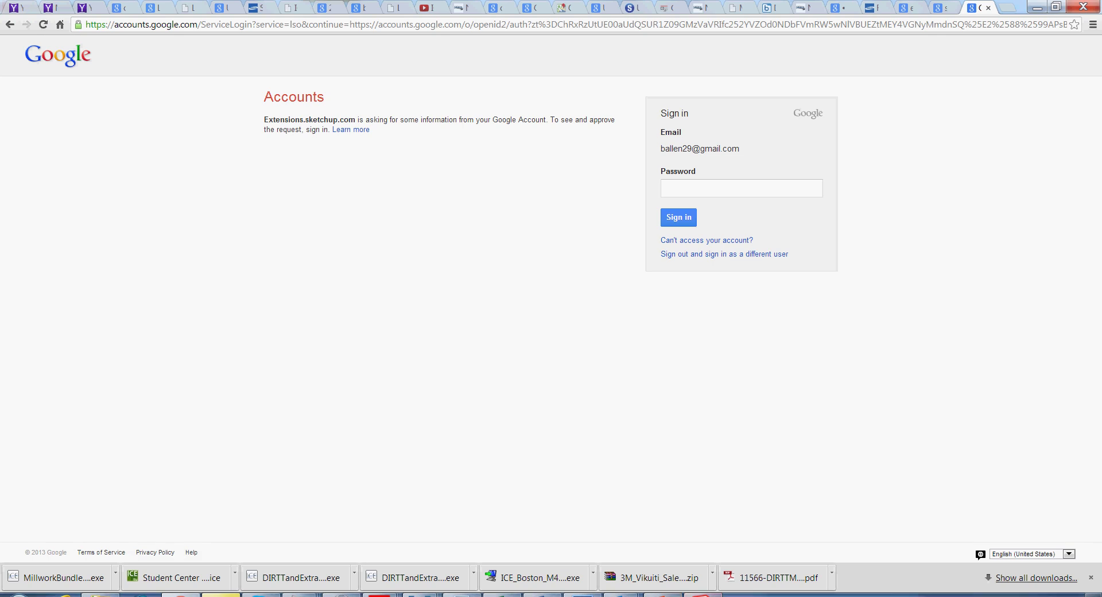
- Switch back to SketchUp and check where the Export to DXF or STL command is offered
click(702, 595)
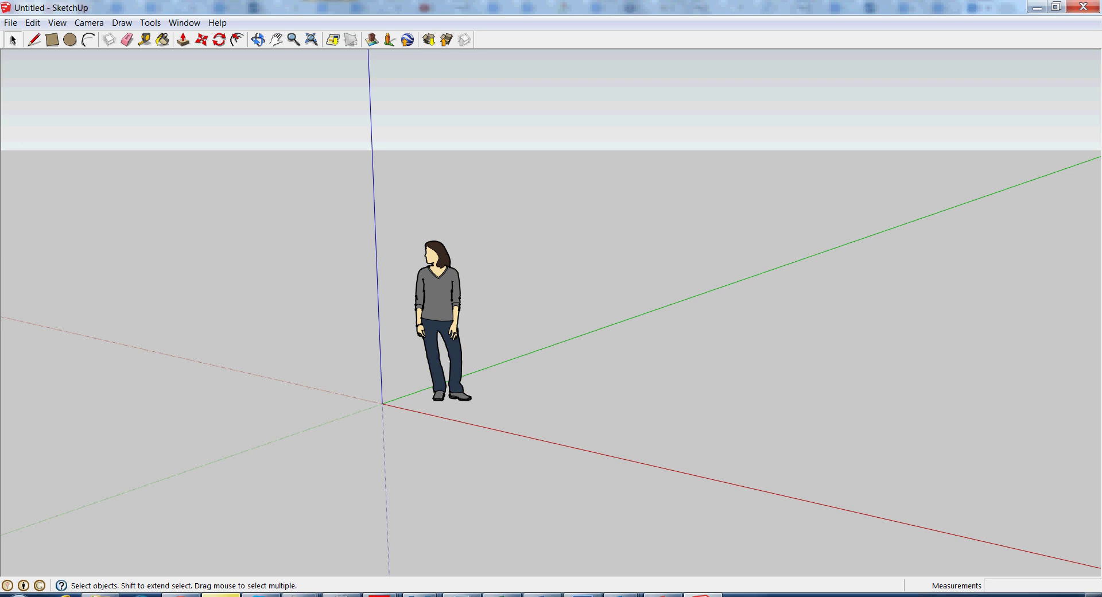
click(11, 22)
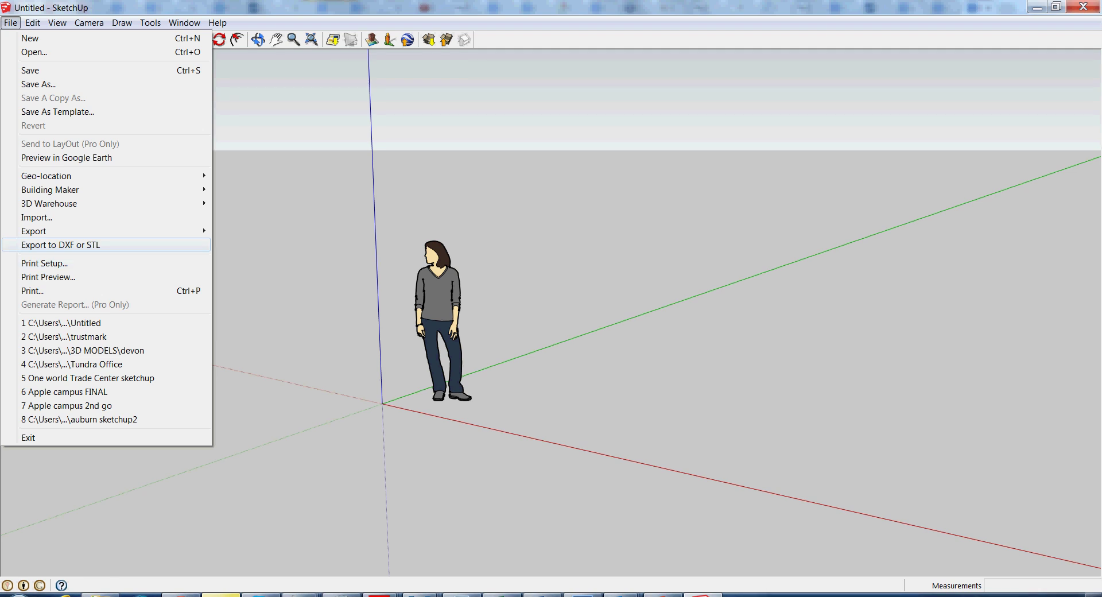
key(Left)
key(Left)
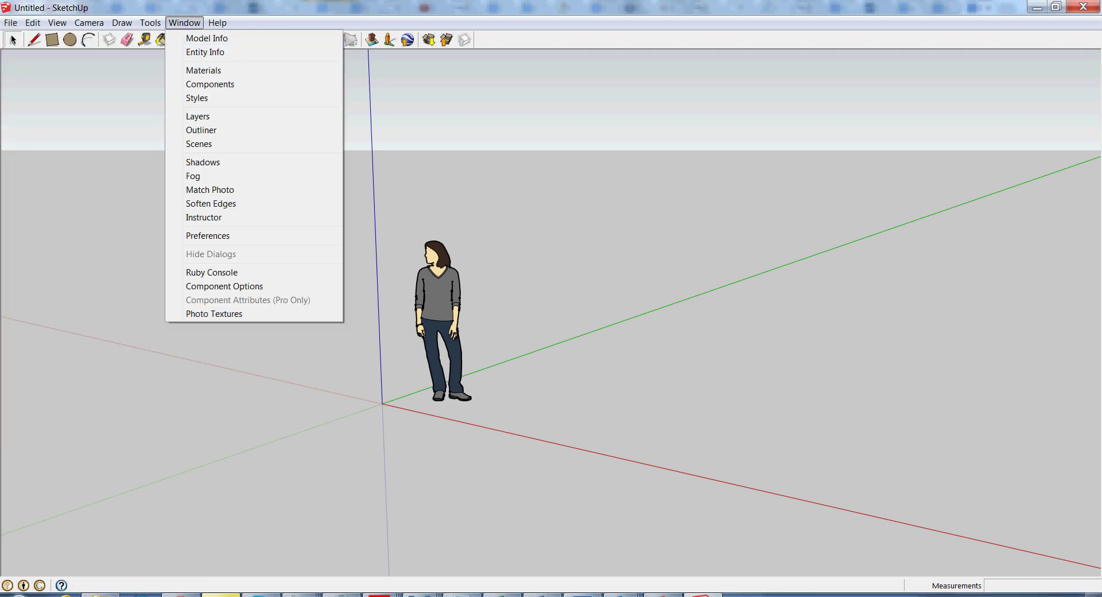
key(Left)
key(Down)
key(Down)
key(Down)
key(Down)
key(Down)
key(Down)
key(Up)
key(Down)
key(Up)
key(Up)
key(Down)
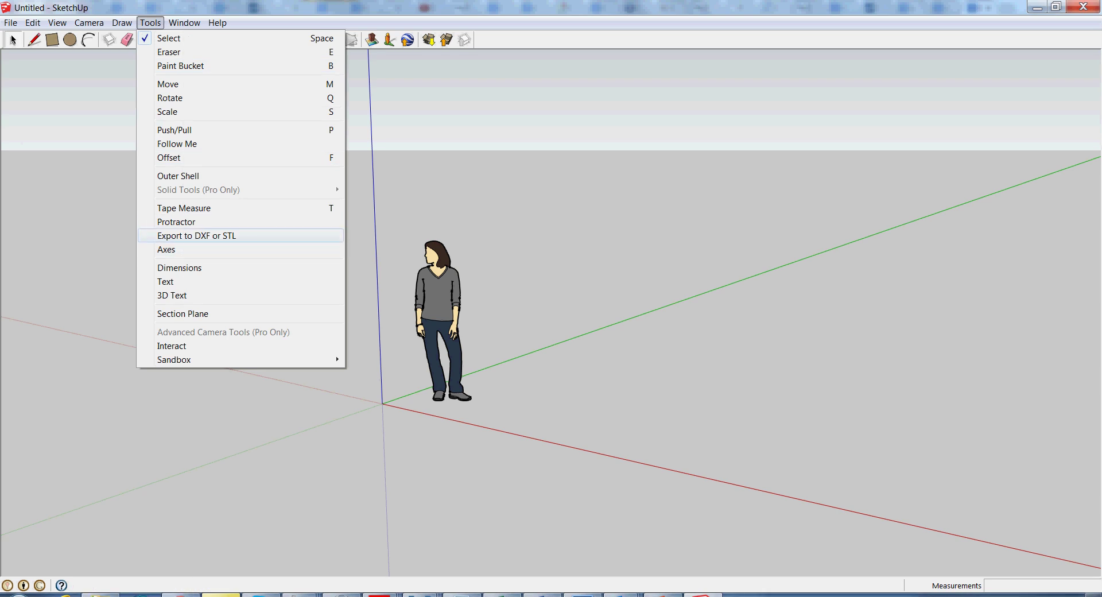
mouse_move(10, 23)
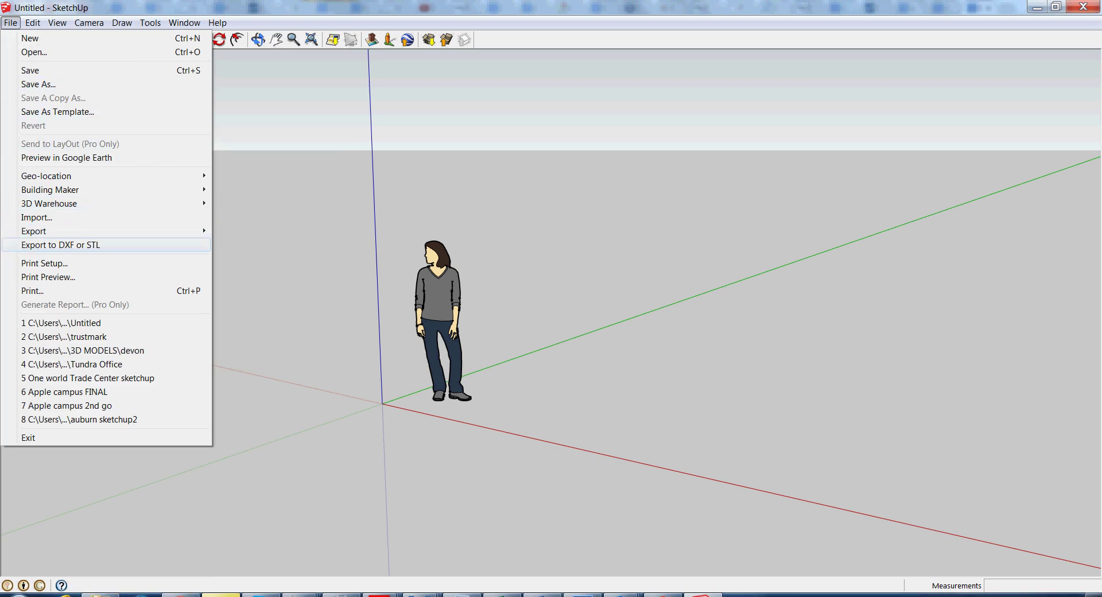
key(Escape)
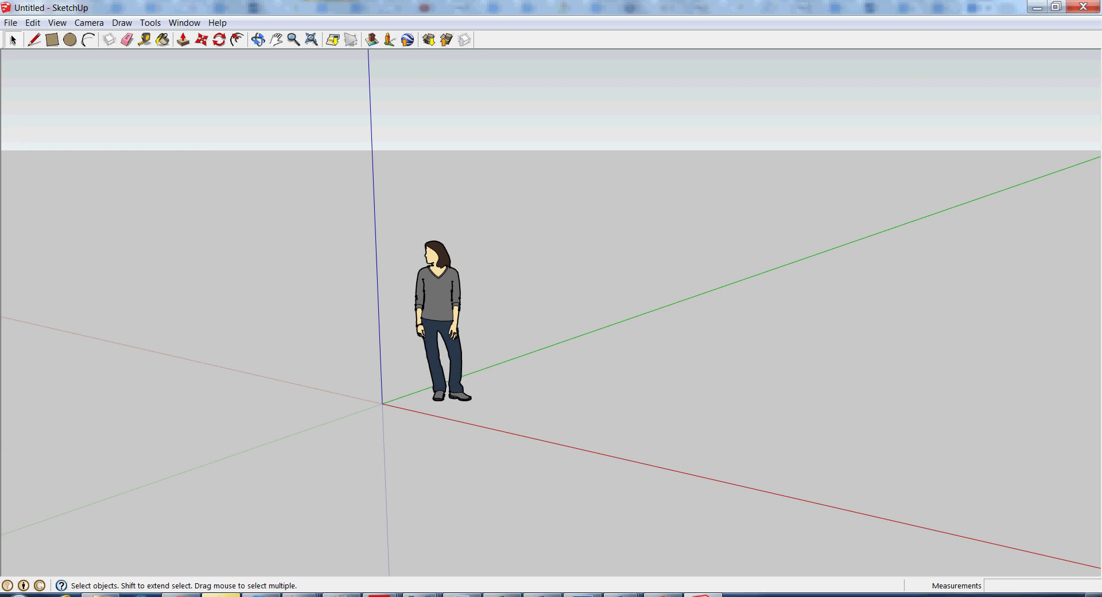
- Delete the default person figure from the empty model and search the 3D Warehouse for "sears tower"
key(ctrl+a)
key(Delete)
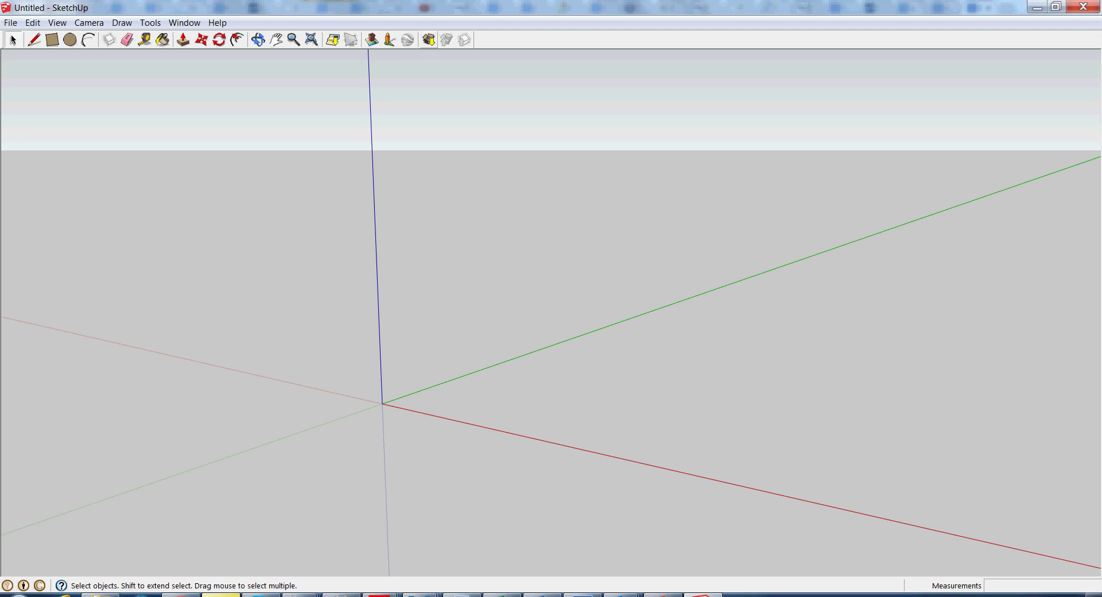
click(428, 39)
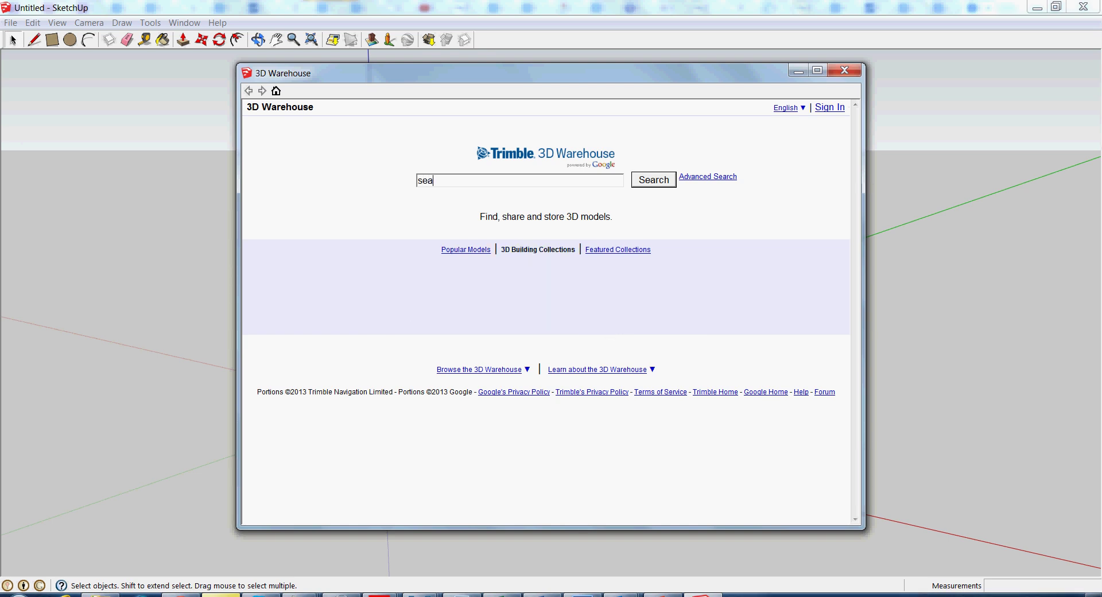
key(Return)
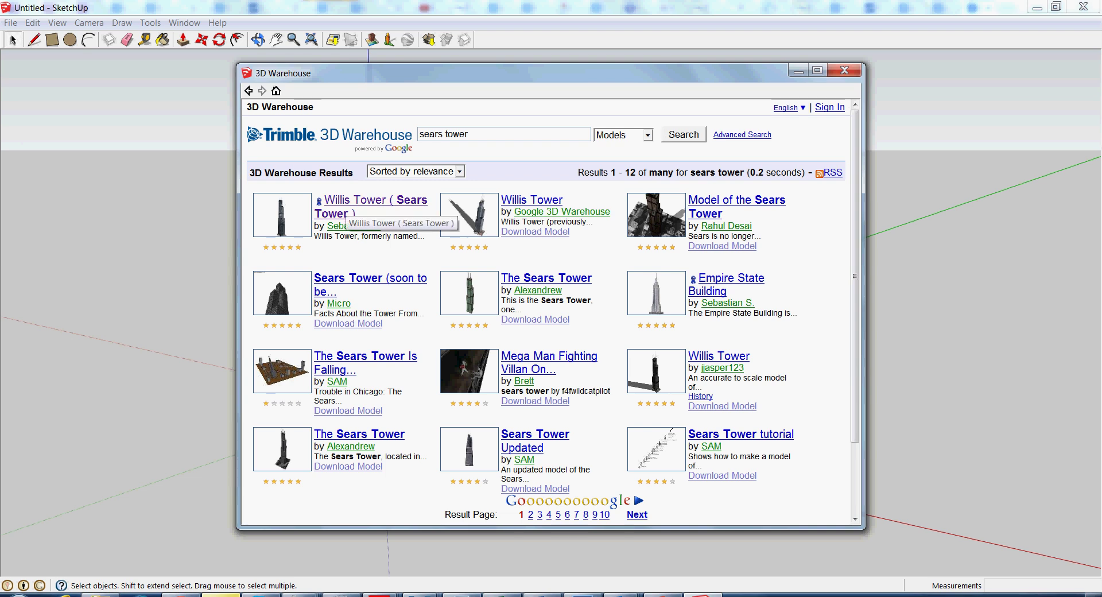
- Download the Willis Tower model uploaded by Google 3D Warehouse and load it directly into the current model
click(373, 201)
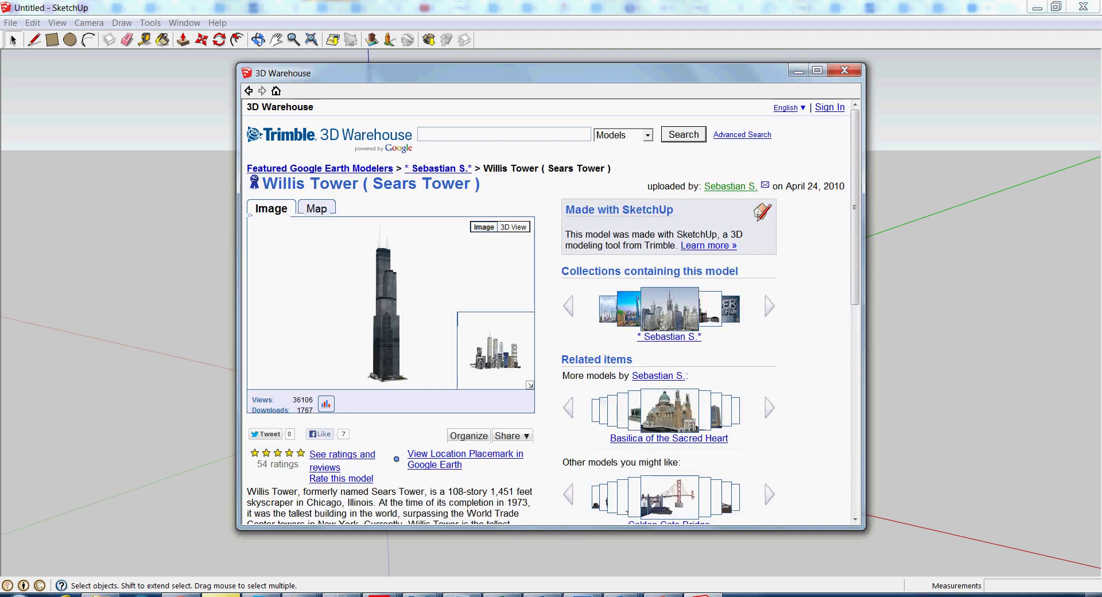
click(248, 90)
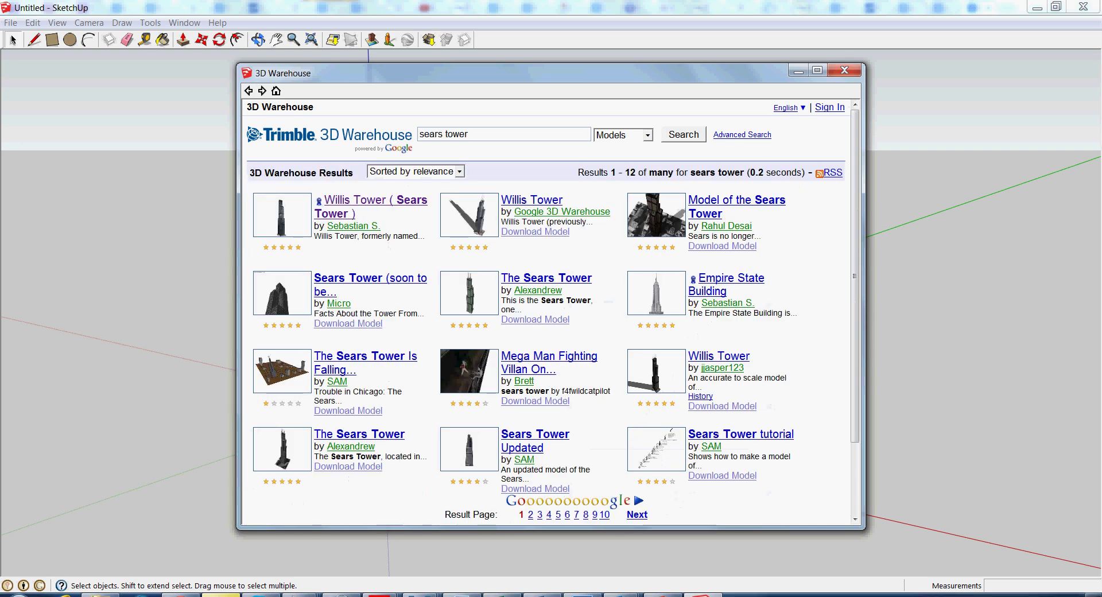
click(542, 200)
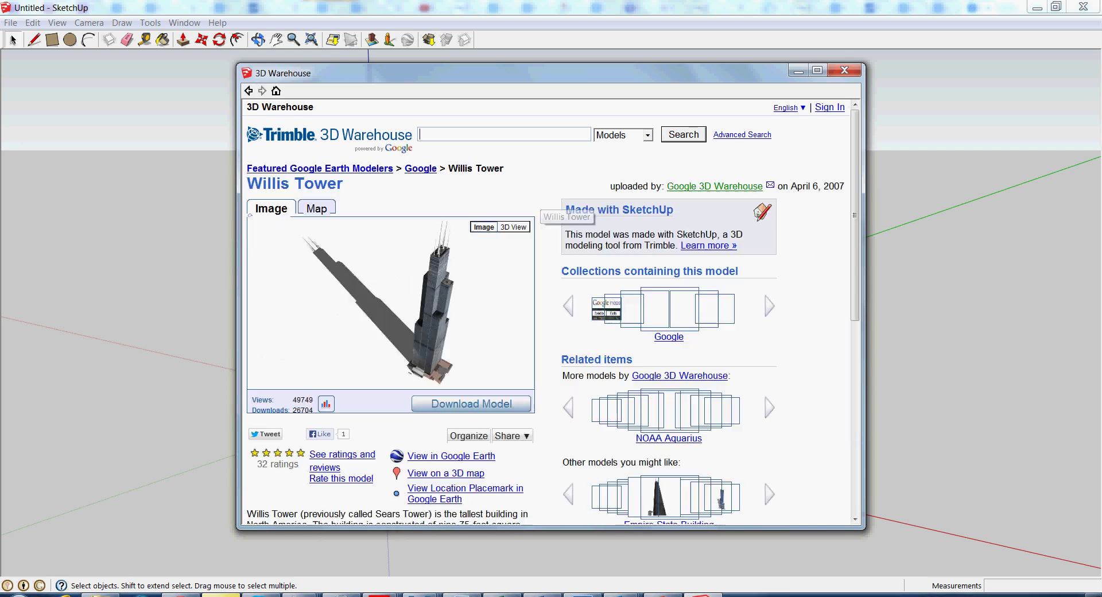
click(471, 404)
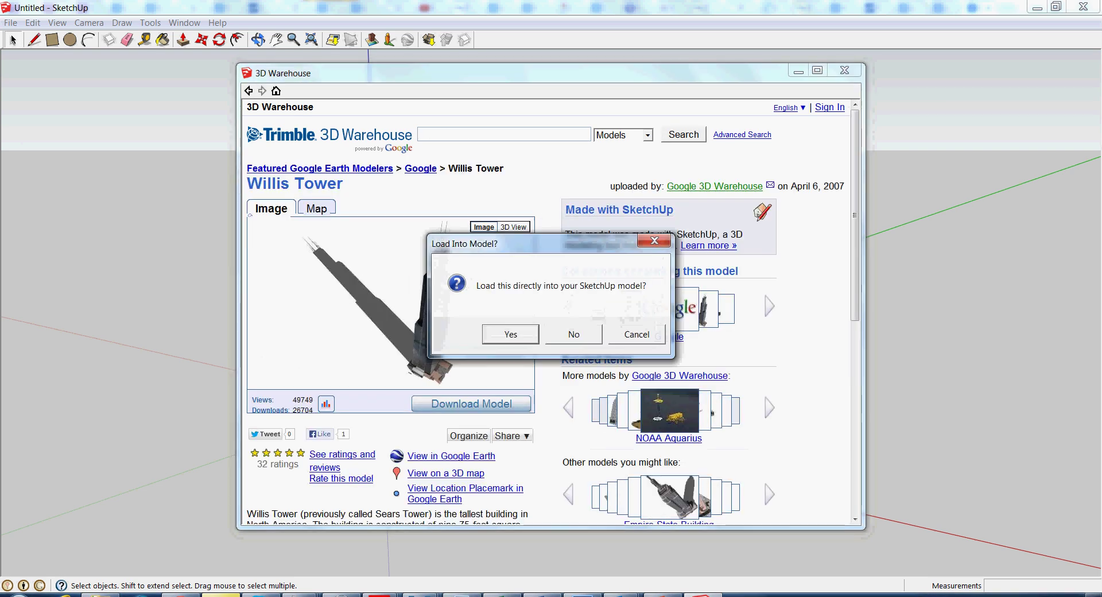
key(Return)
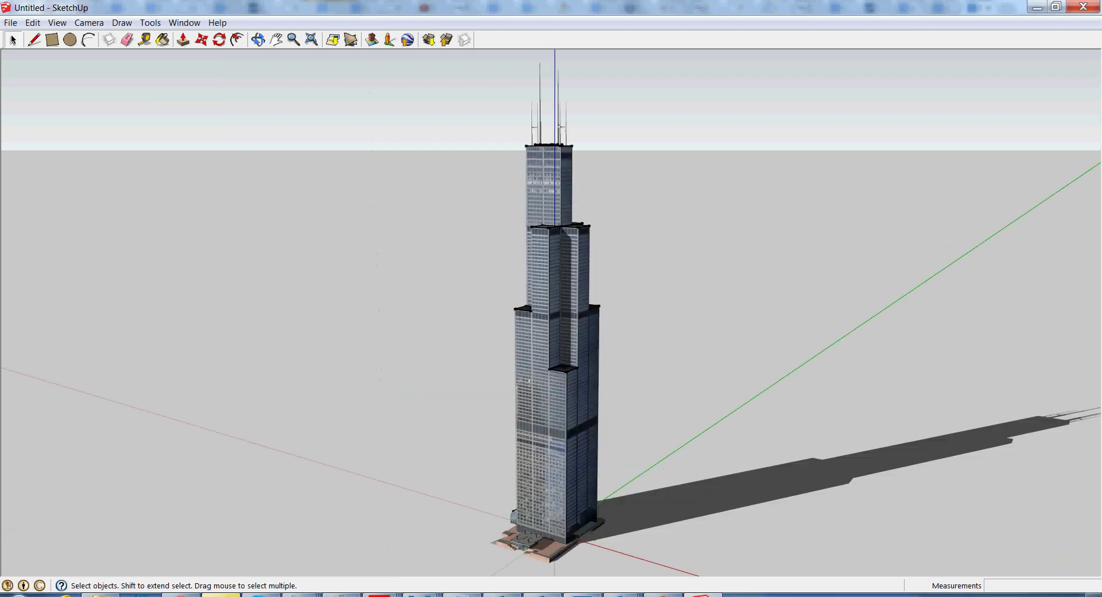
- Select the whole Willis Tower model and explode it repeatedly to break up its nested components
middle_drag(574, 321, 315, 186)
middle_drag(373, 361, 429, 406)
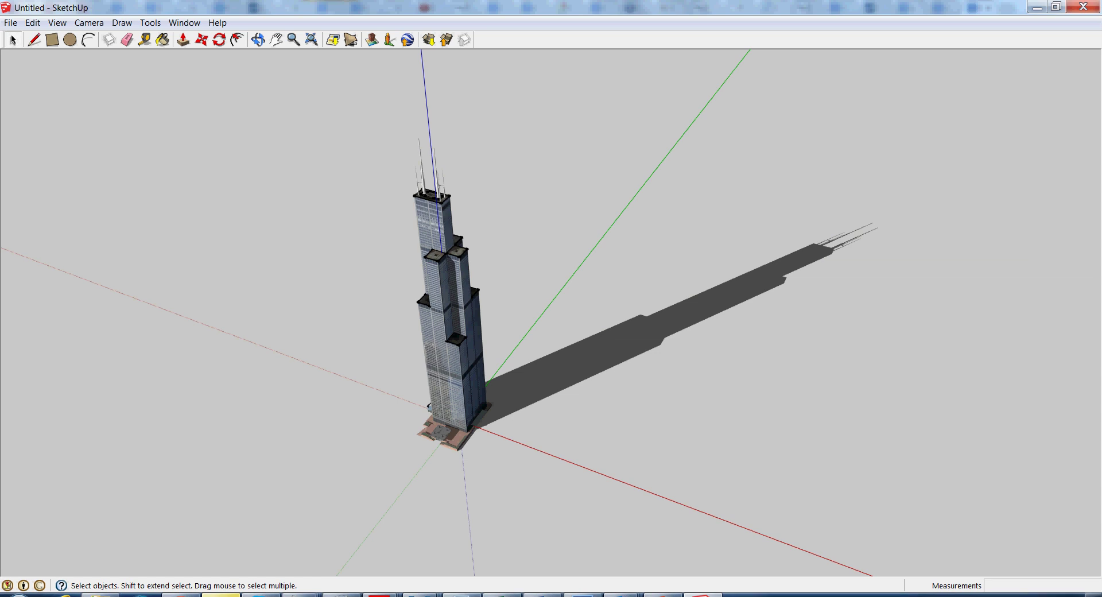
drag(437, 240, 656, 532)
right_click(435, 264)
click(470, 359)
right_click(439, 337)
click(474, 404)
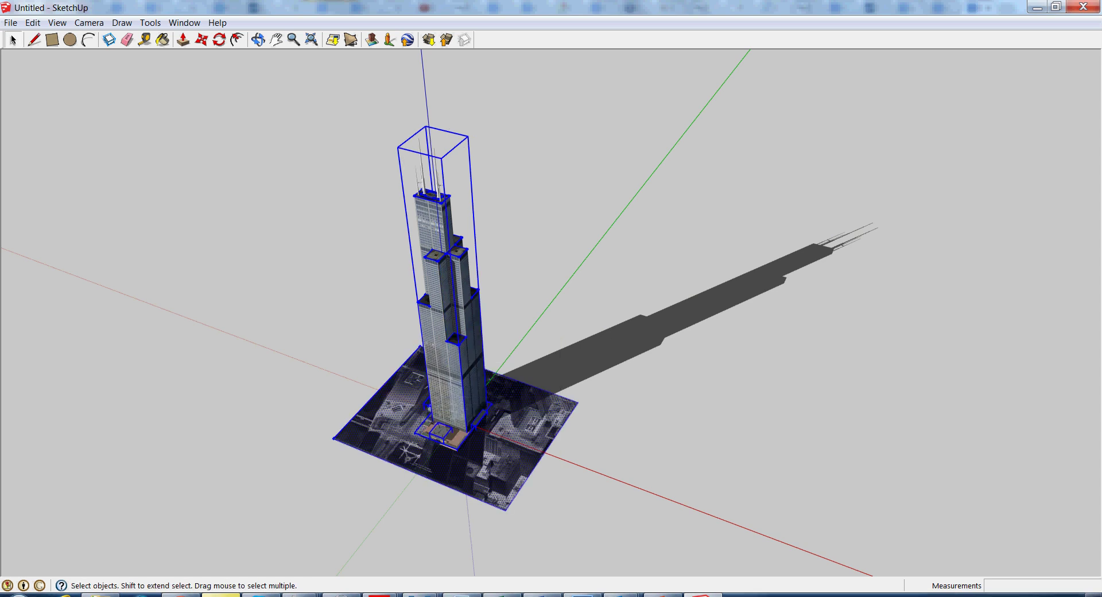
right_click(462, 133)
click(499, 202)
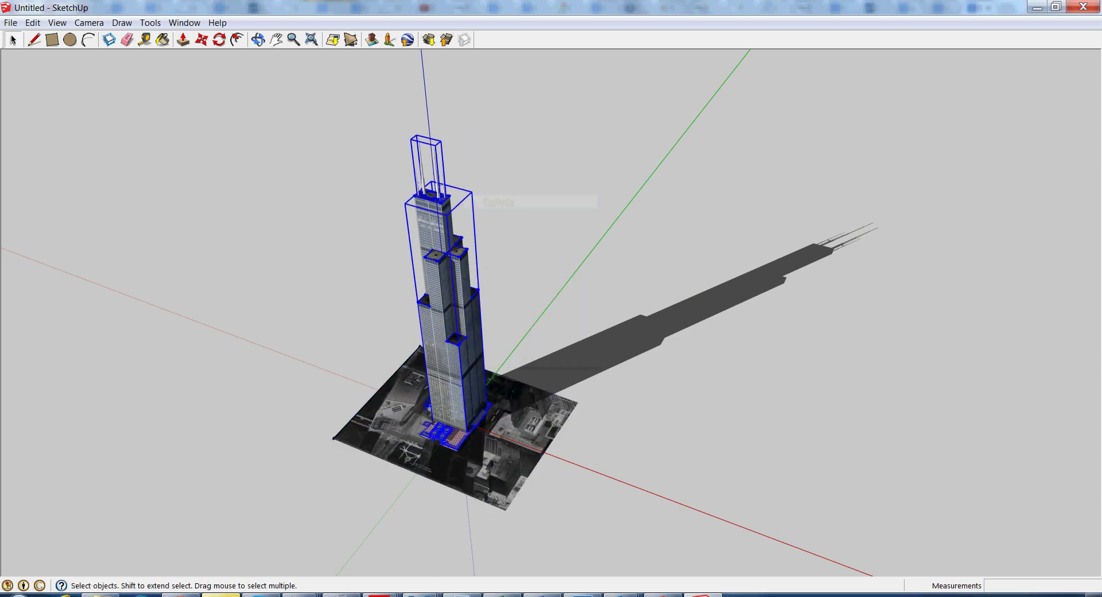
right_click(452, 305)
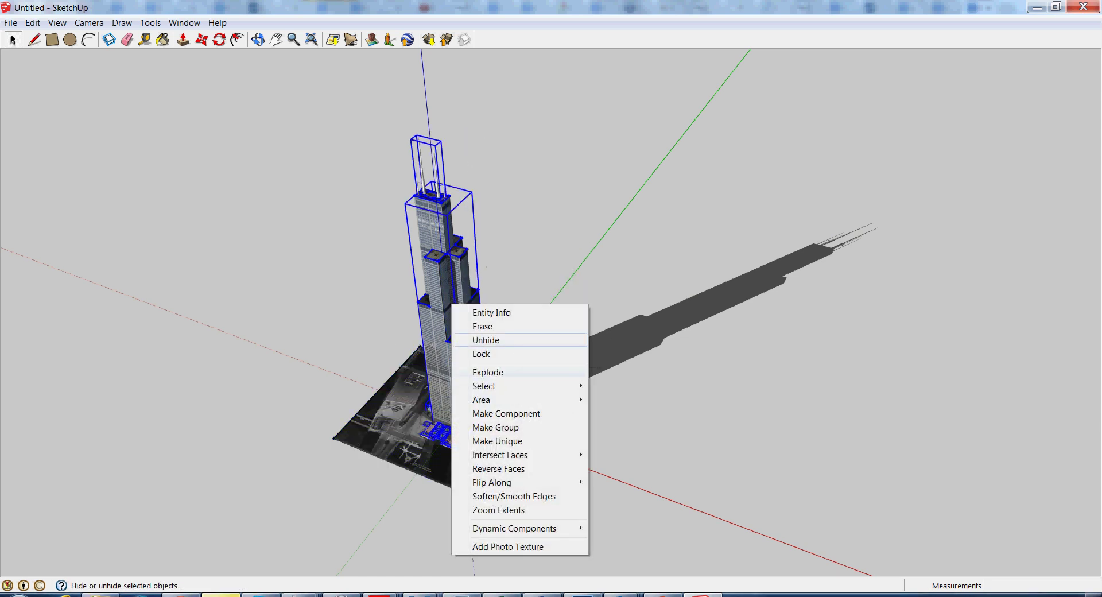
click(487, 372)
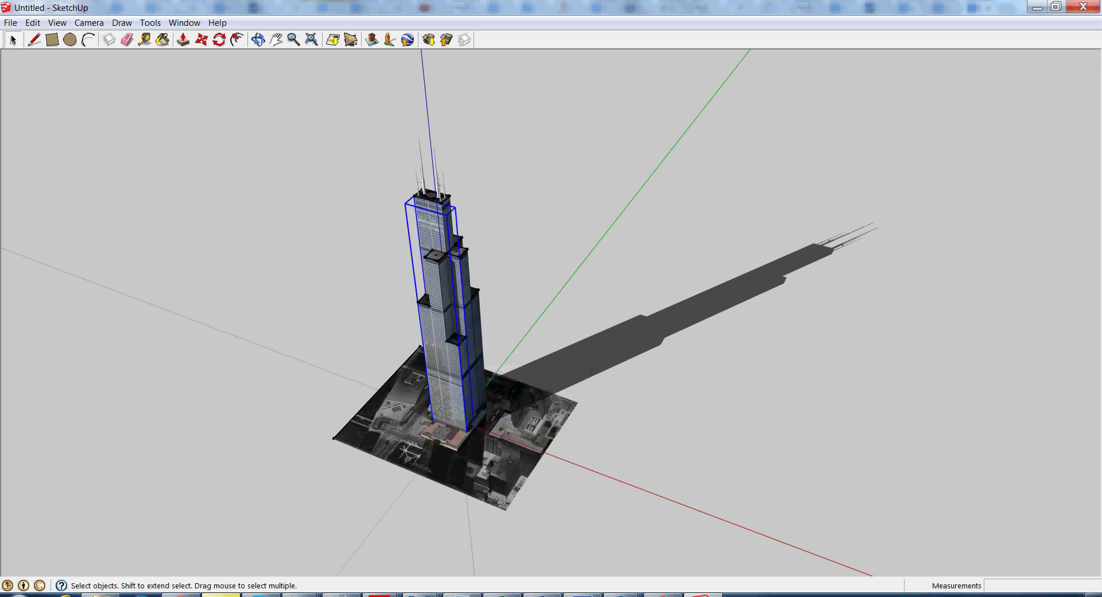
- Select the tower and its ground plane and paint them with the Default material to replace their photo textures
click(163, 40)
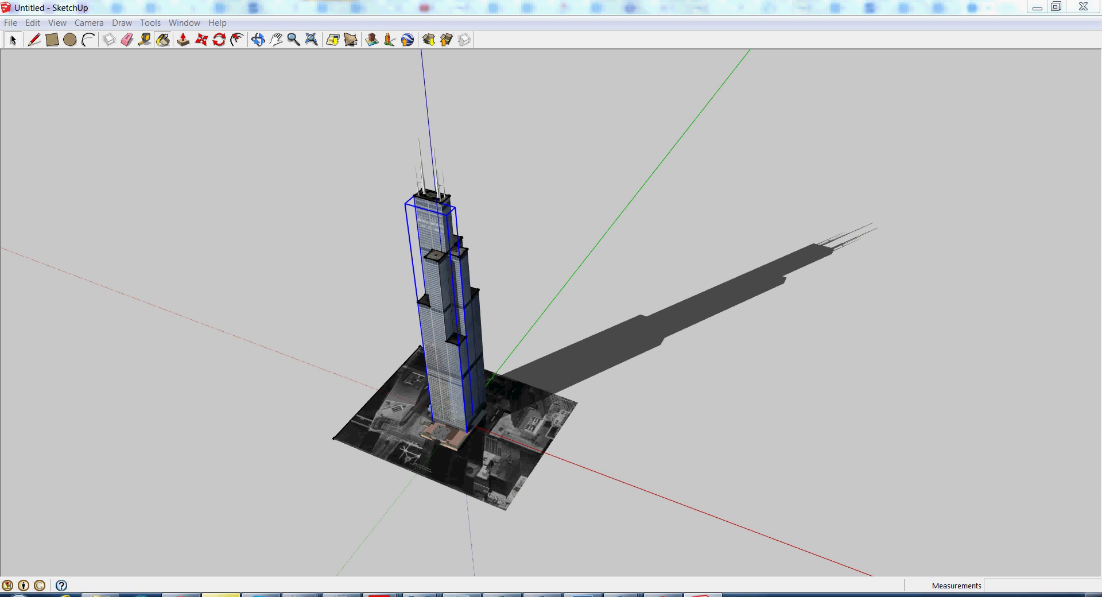
key(b)
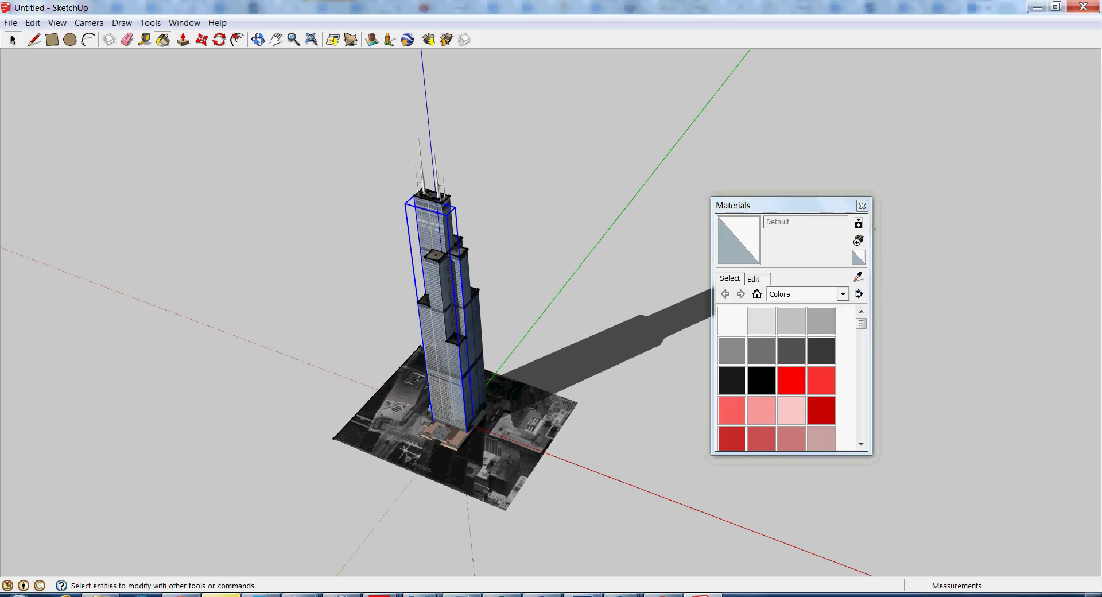
drag(263, 89, 660, 550)
click(739, 240)
click(468, 396)
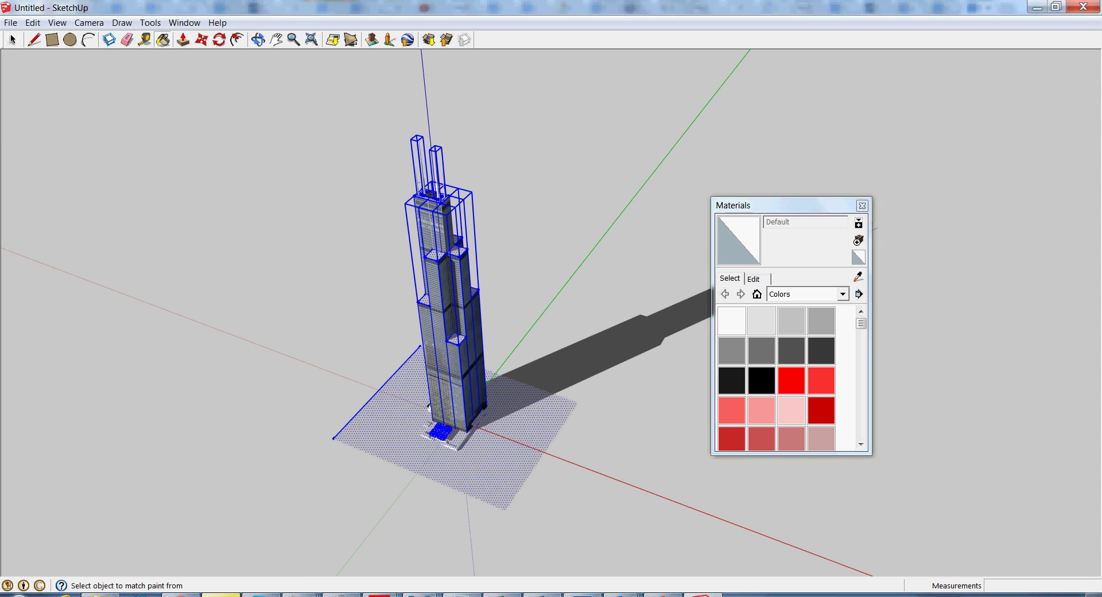
- Explode the tower's remaining grouped parts and paint their front and back faces with the Default material
right_click(442, 342)
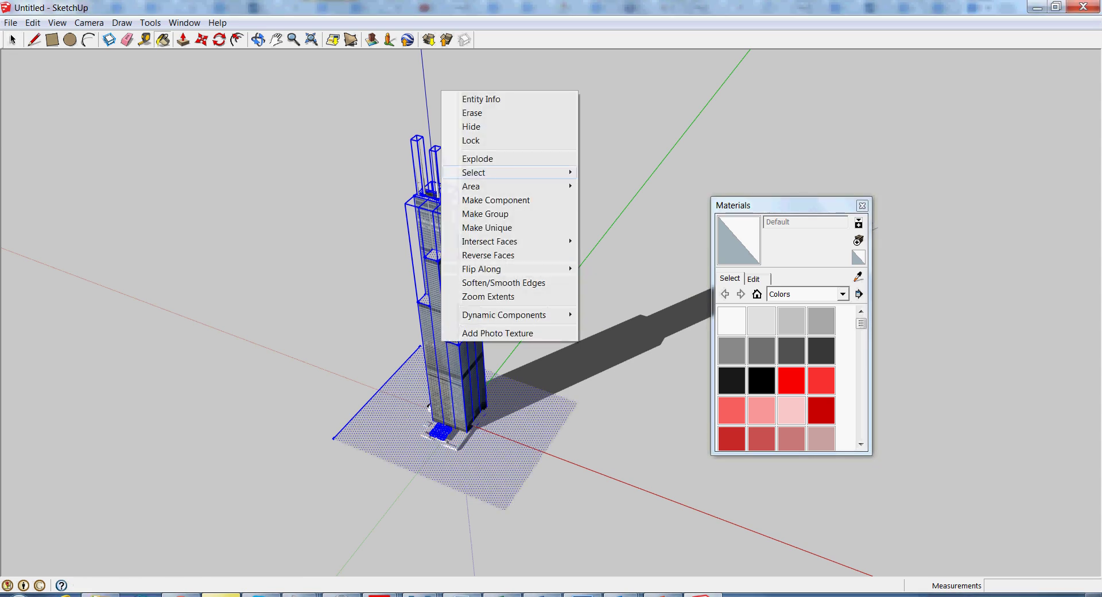
click(478, 158)
click(447, 402)
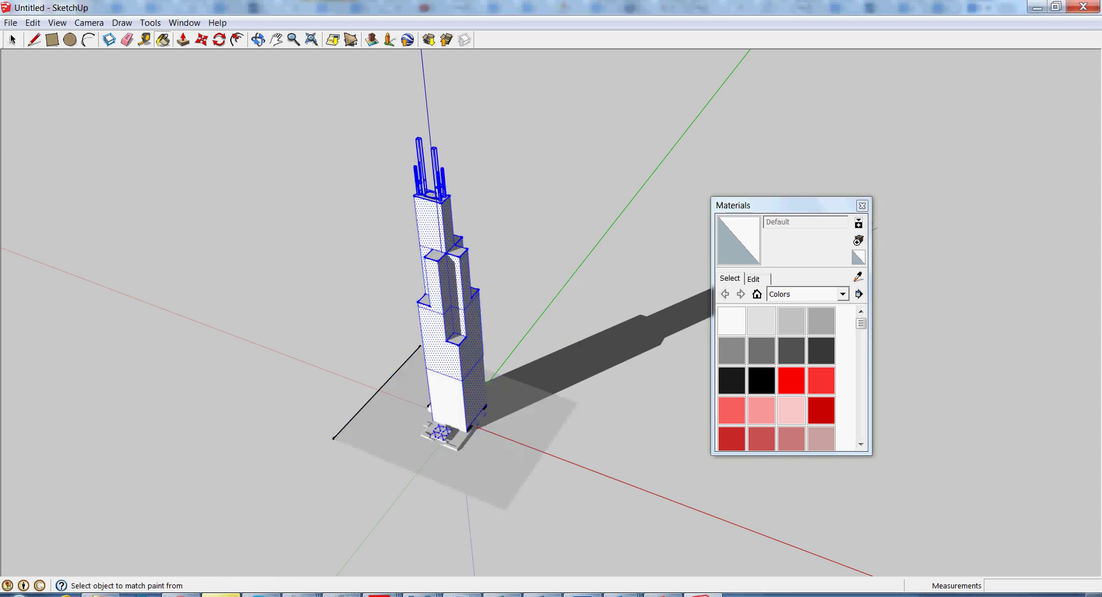
middle_drag(447, 402, 276, 373)
scroll(559, 344, up, 1)
middle_drag(559, 345, 362, 312)
middle_drag(517, 344, 433, 321)
click(532, 339)
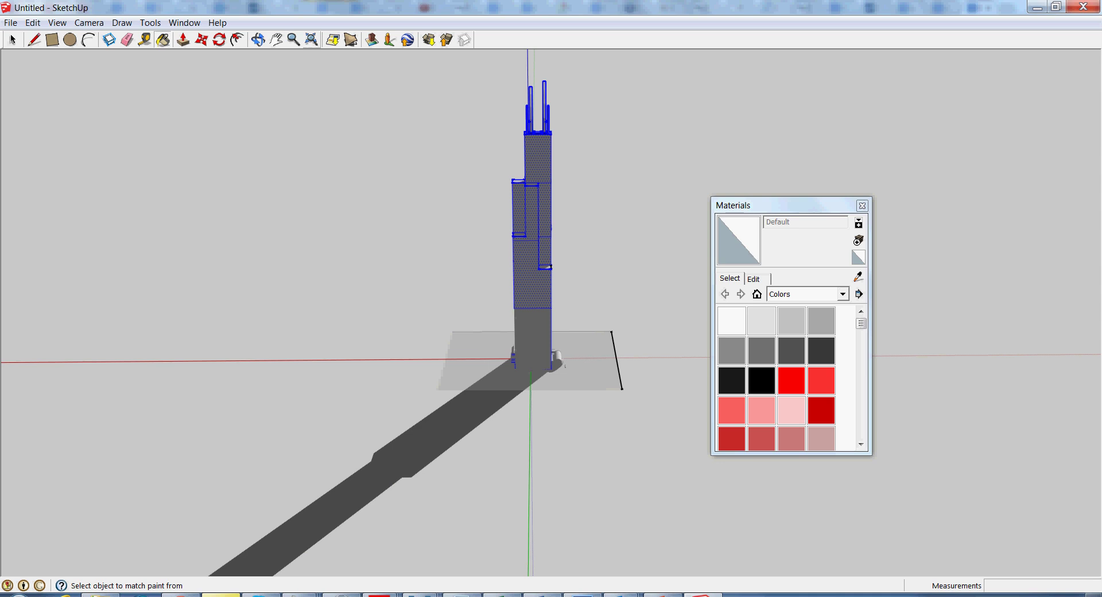
- Turn off the shadow display around the tower and its ground plane
click(89, 22)
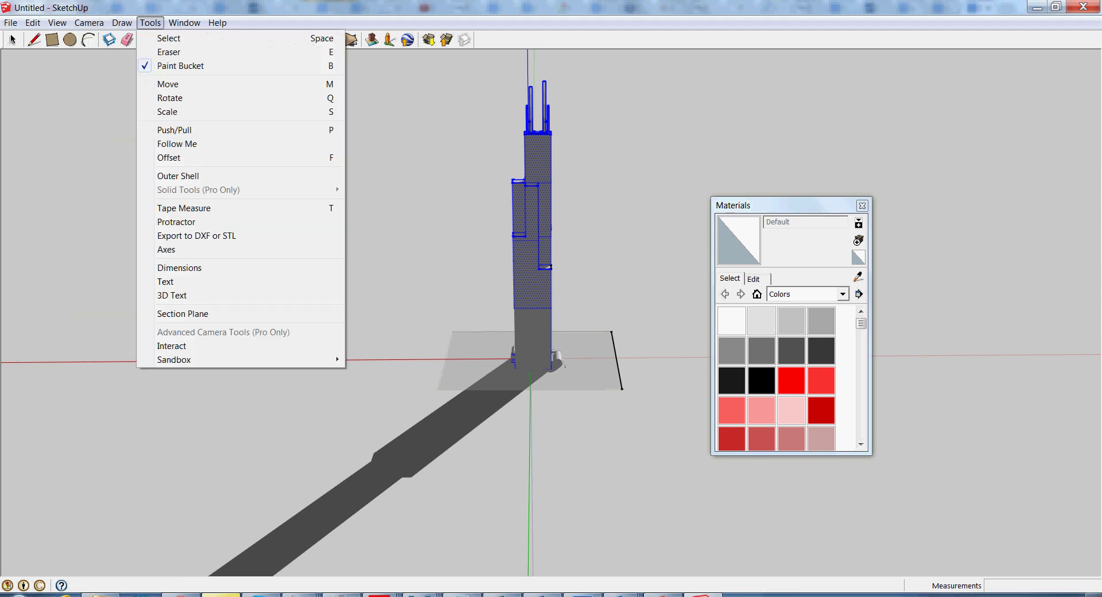
click(82, 144)
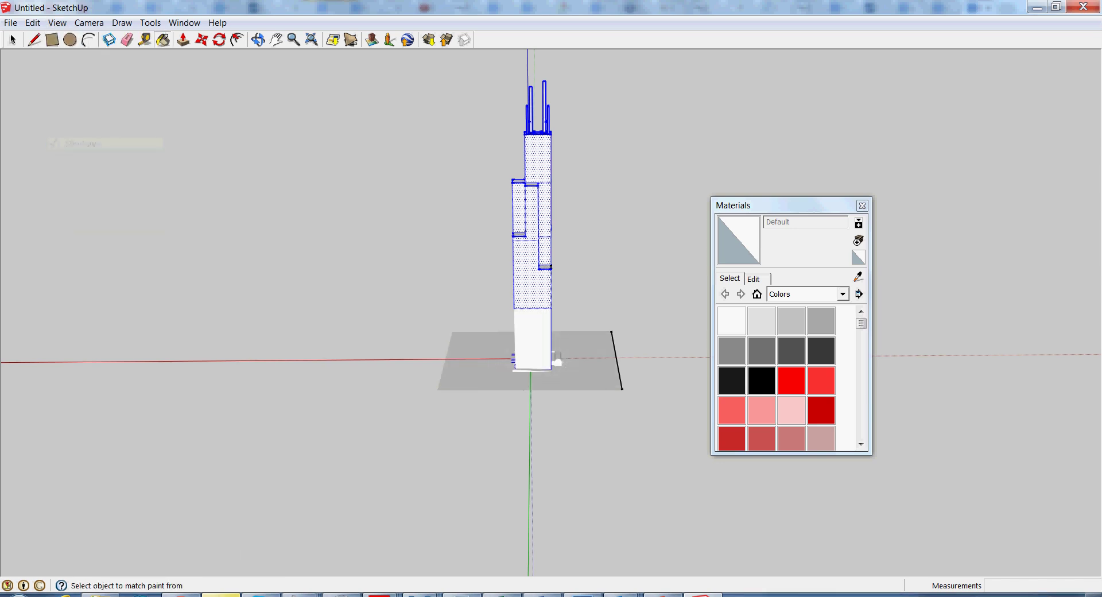
scroll(606, 331, up, 6)
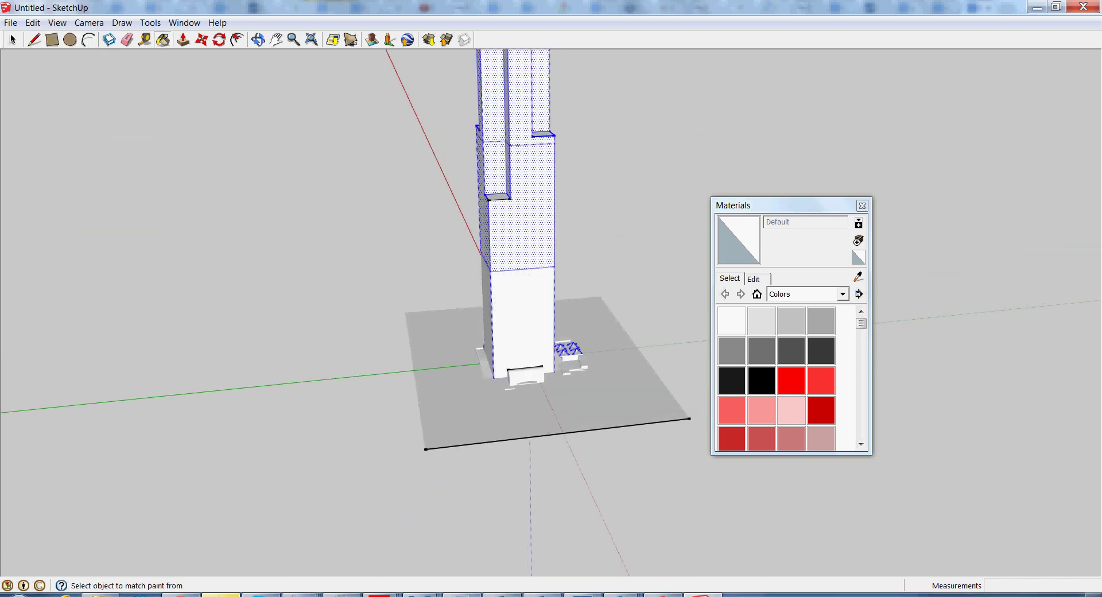
- Examine the tower's antennas, setbacks and base from several angles for leftover textures and face problems
middle_drag(606, 331, 918, 335)
middle_drag(677, 338, 356, 430)
scroll(540, 321, down, 5)
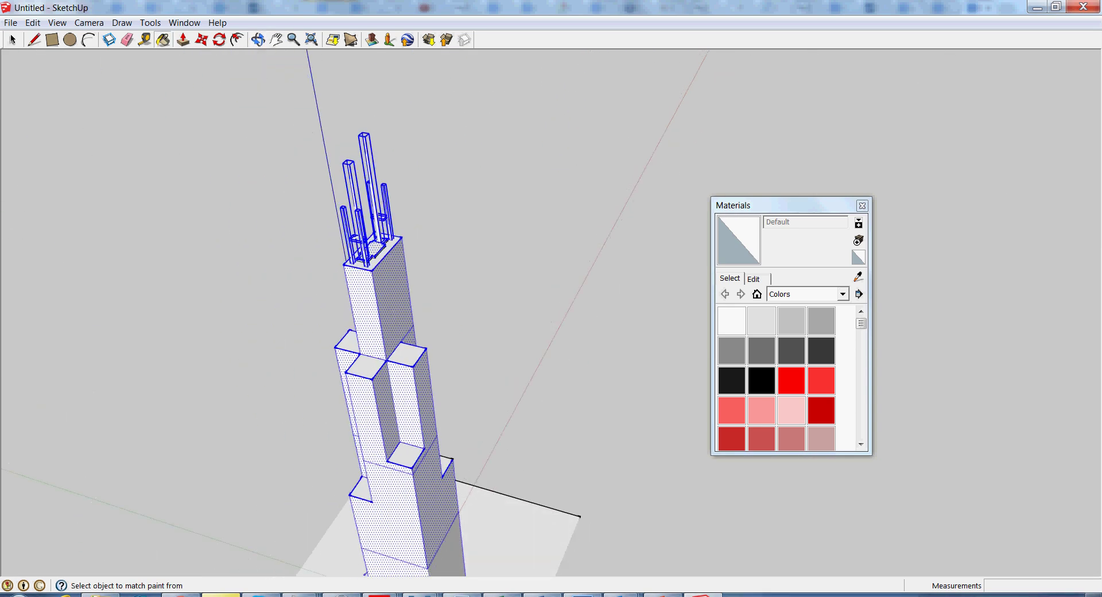
middle_drag(539, 321, 546, 396)
key(space)
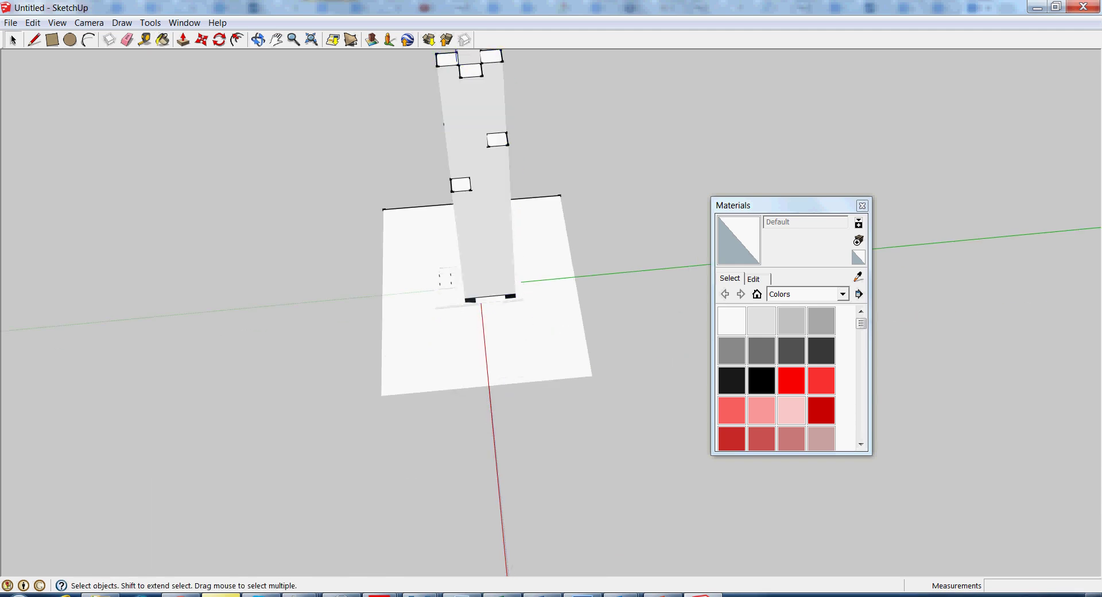
middle_drag(299, 396, 402, 354)
scroll(401, 355, up, 8)
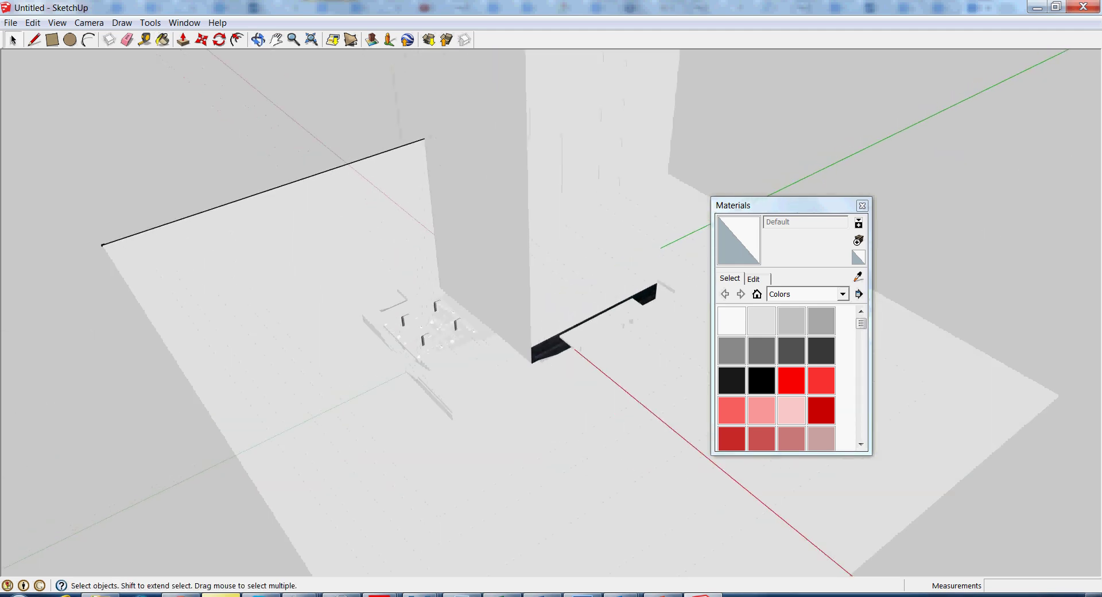
scroll(321, 249, down, 3)
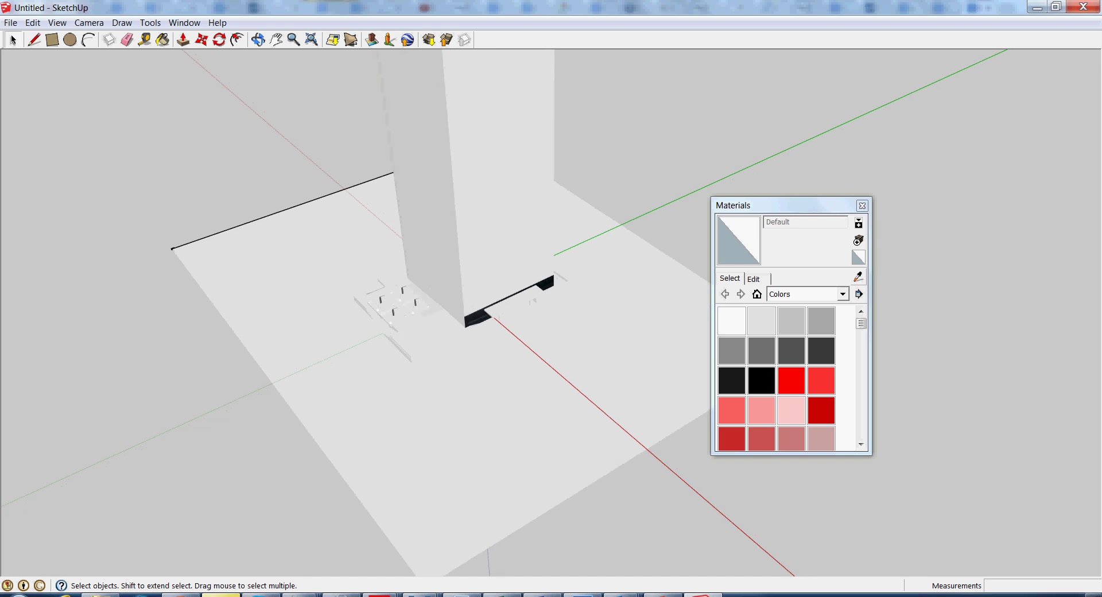
click(858, 277)
scroll(523, 299, down, 2)
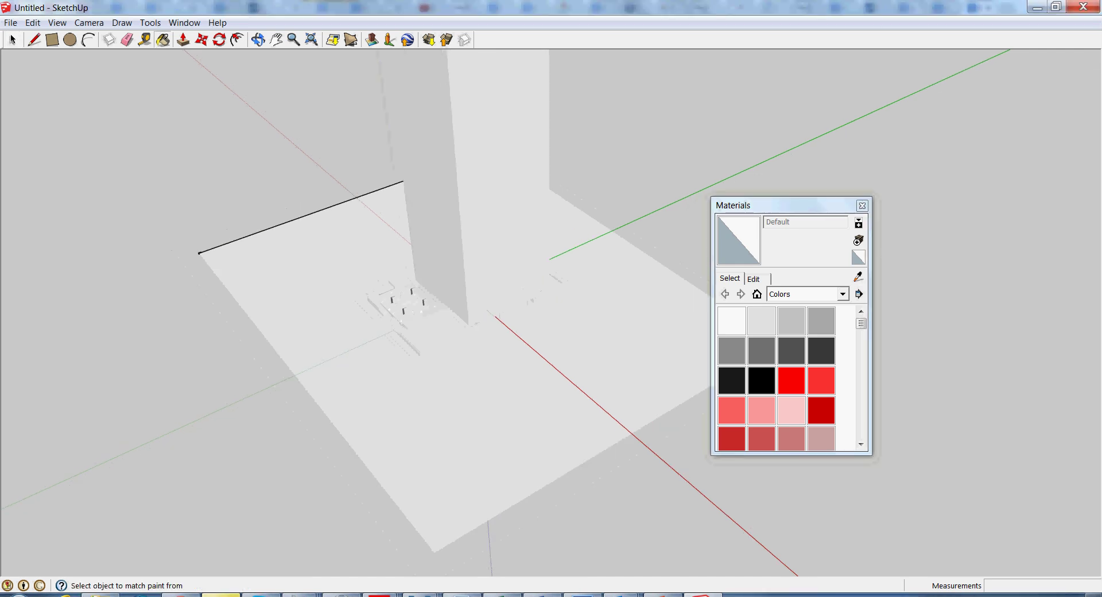
middle_drag(477, 269, 639, 407)
key(space)
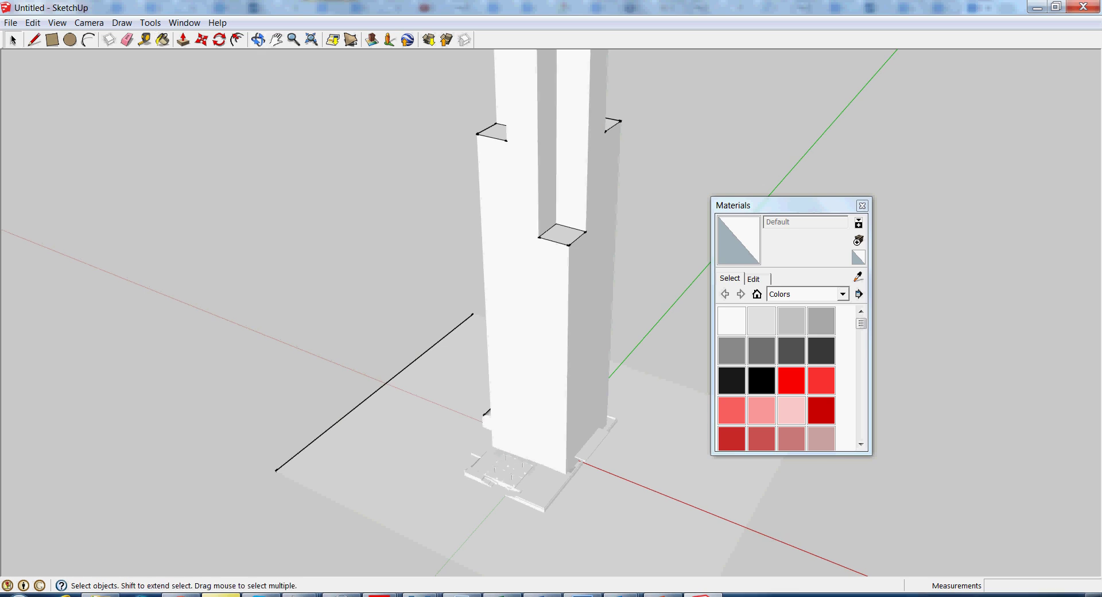
- Reverse the large face midway up the tower's shaft, and reverse that same face back
right_click(551, 319)
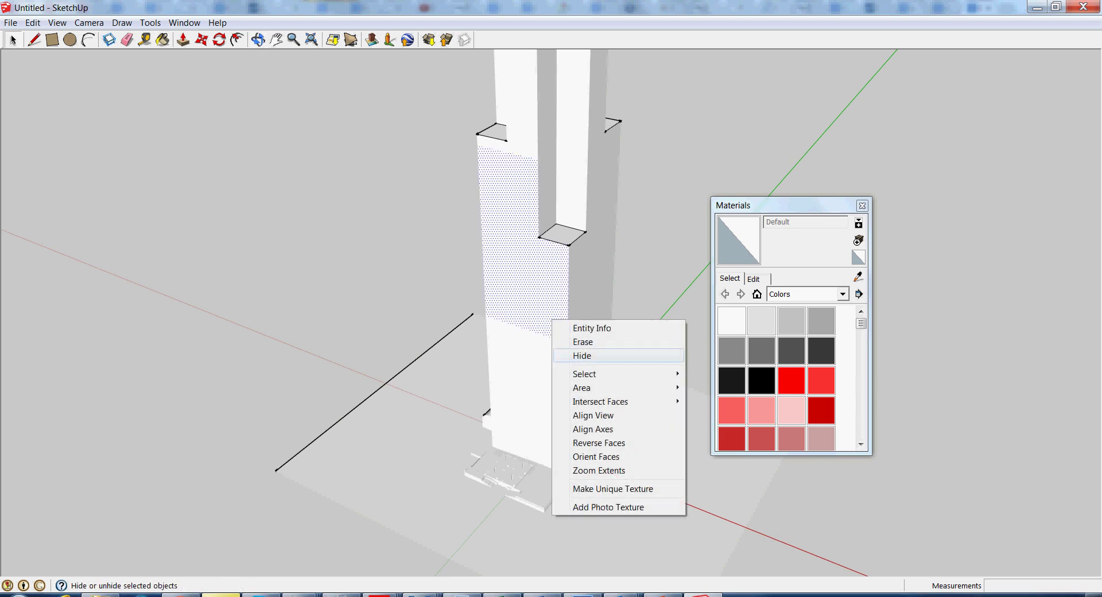
click(603, 443)
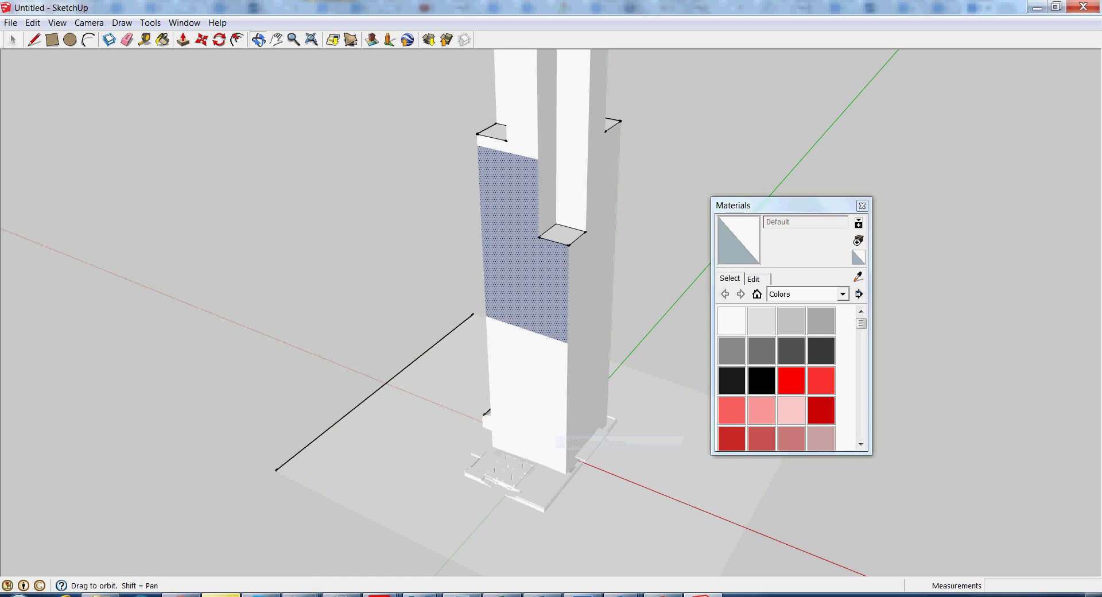
shift+middle_drag(603, 443, 498, 466)
scroll(409, 267, up, 3)
middle_drag(409, 267, 492, 248)
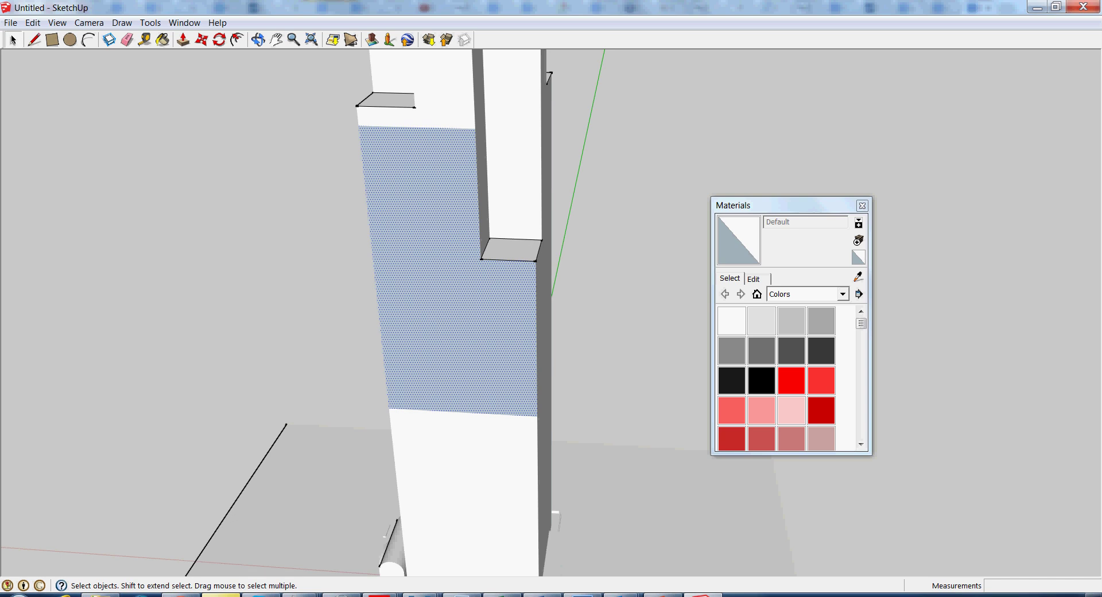
right_click(497, 298)
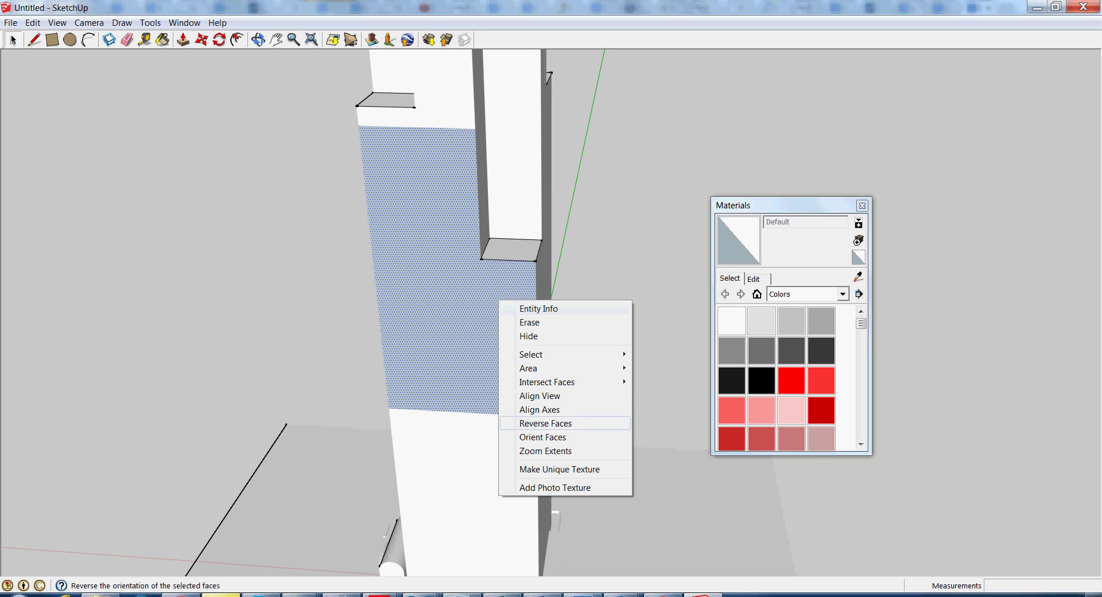
click(518, 424)
- Examine the entrance structures around the tower's base and the overall face orientation of the shaft
key(o)
middle_drag(413, 396, 580, 166)
scroll(424, 373, up, 2)
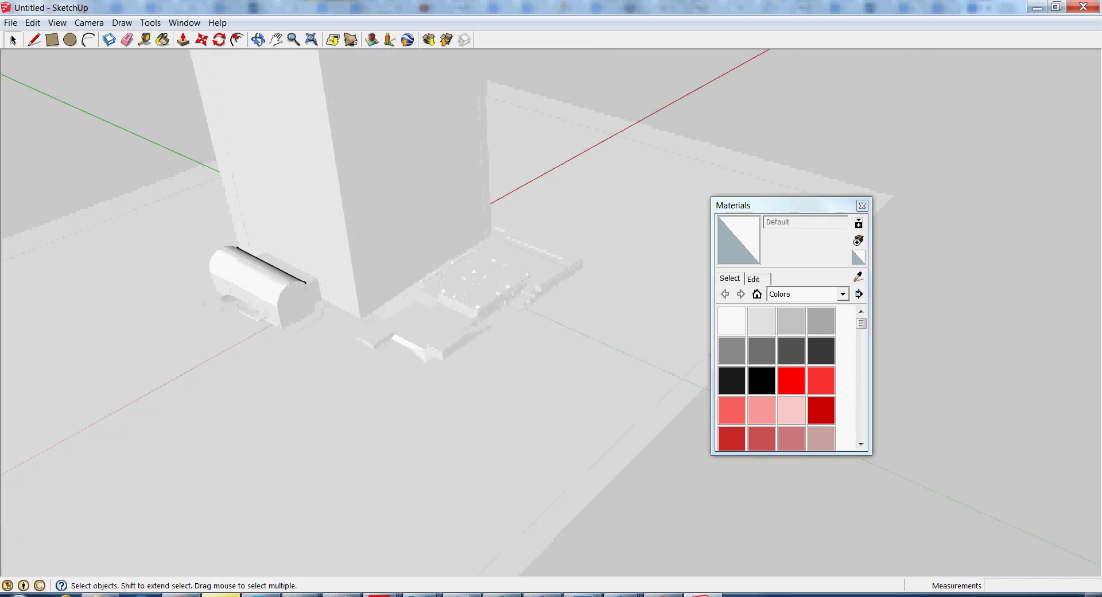
click(473, 283)
scroll(448, 336, down, 3)
middle_drag(448, 338, 677, 367)
middle_drag(493, 368, 574, 178)
scroll(551, 313, down, 10)
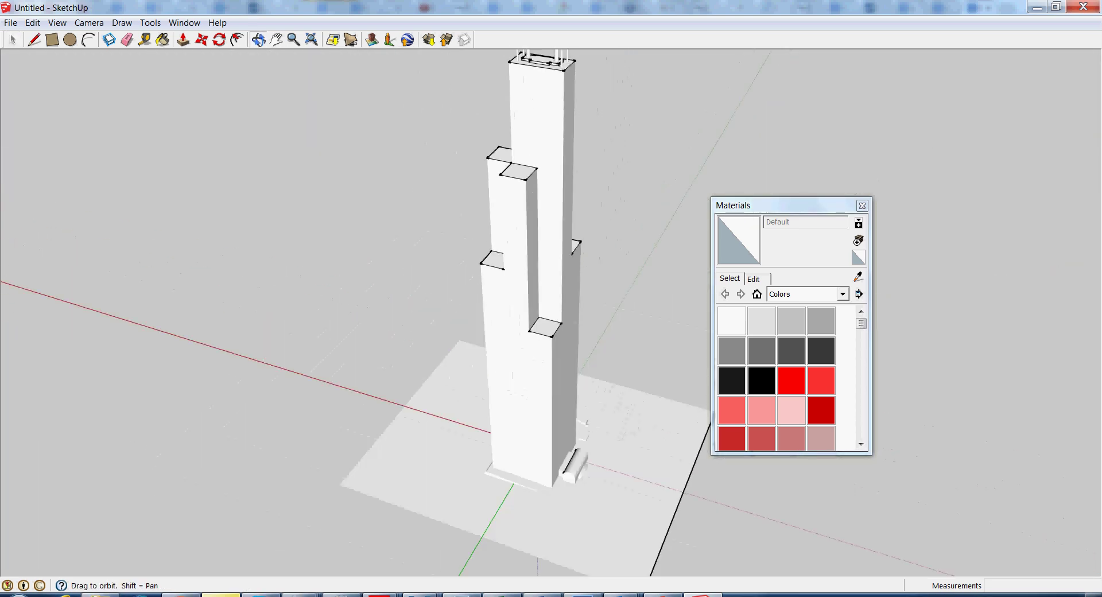
- Reverse the front face of the tower's uppermost section, just below the antennas
click(531, 207)
scroll(531, 207, up, 3)
right_click(529, 209)
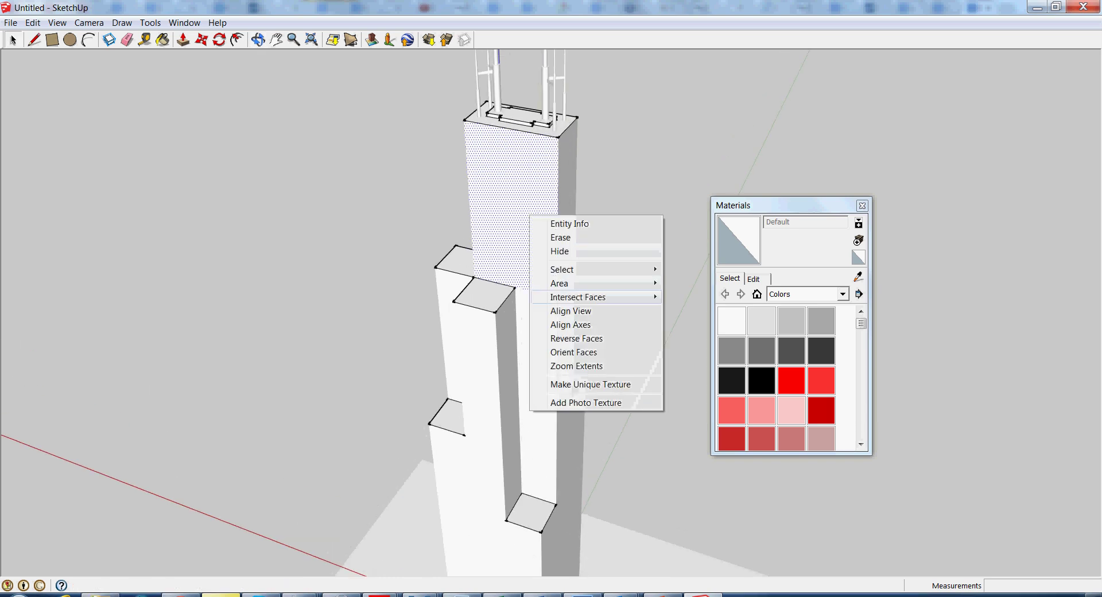
click(576, 338)
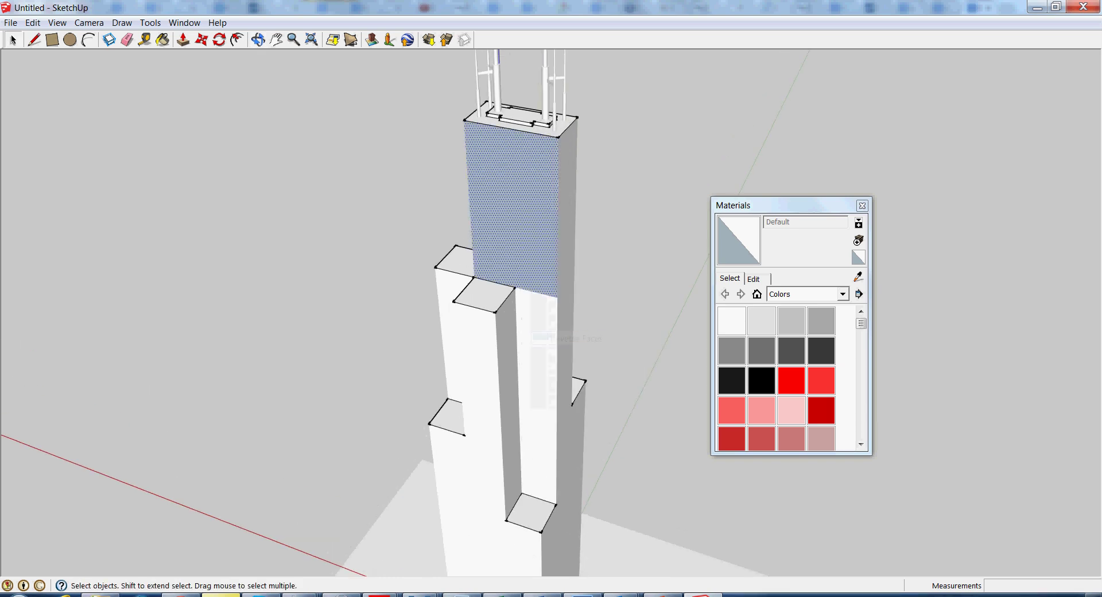
- Try to thicken the flat ground plane upward by about 2275 mm with Push/Pull
shift+middle_drag(530, 201, 502, 439)
click(467, 325)
middle_drag(460, 229, 413, 310)
shift+middle_drag(480, 557, 455, 379)
scroll(462, 430, up, 6)
middle_drag(462, 430, 439, 339)
middle_drag(413, 218, 413, 201)
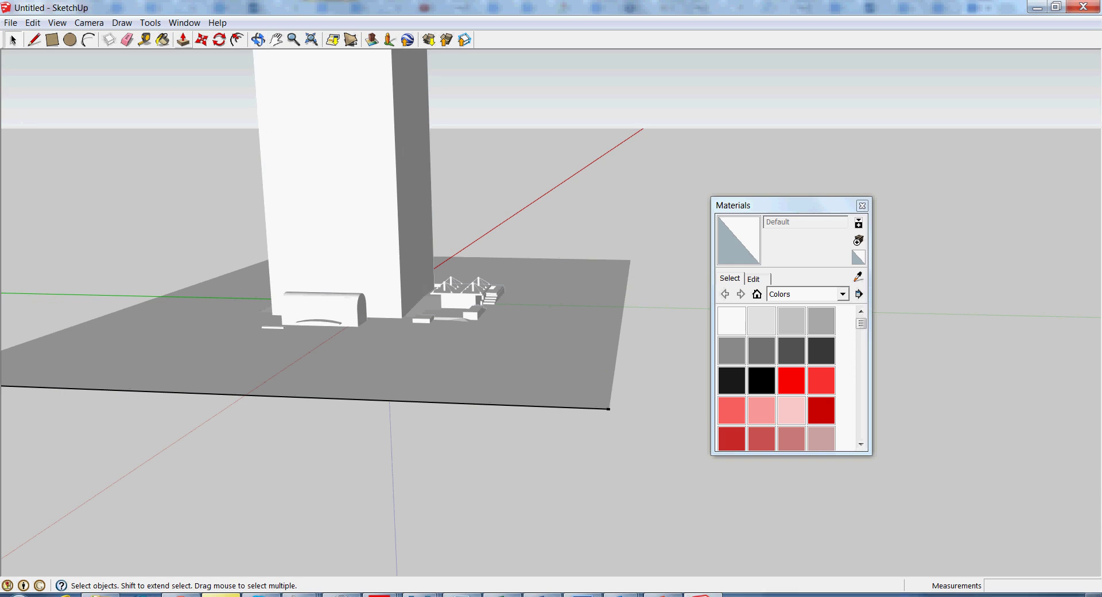
click(183, 40)
click(386, 363)
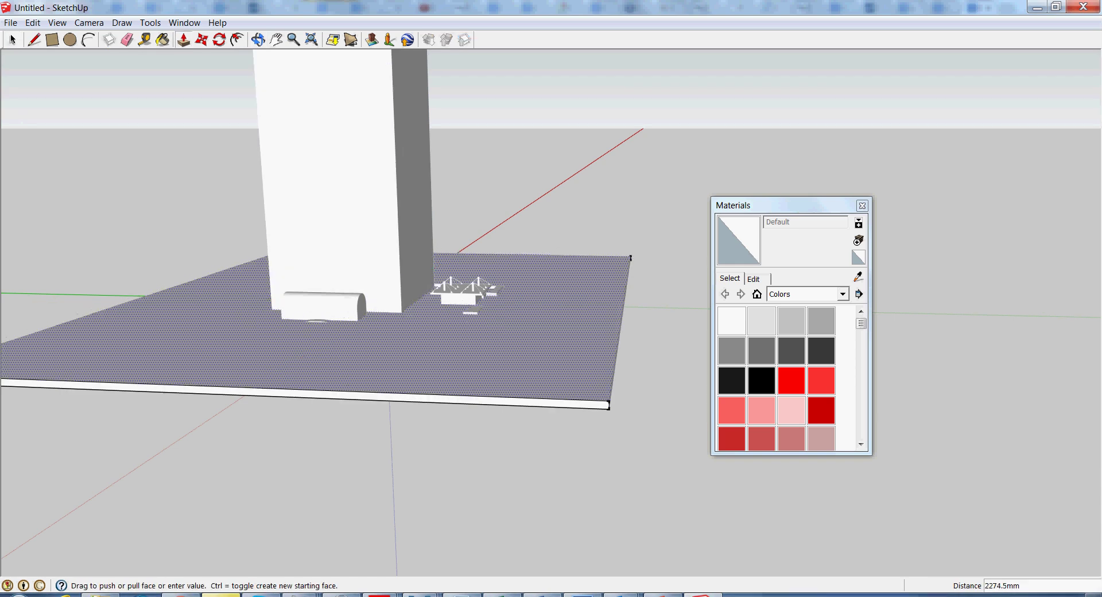
key(Escape)
- Examine the plaza structures at the tower's base and the full height of the building from several sides
middle_drag(586, 333, 448, 253)
scroll(451, 258, up, 5)
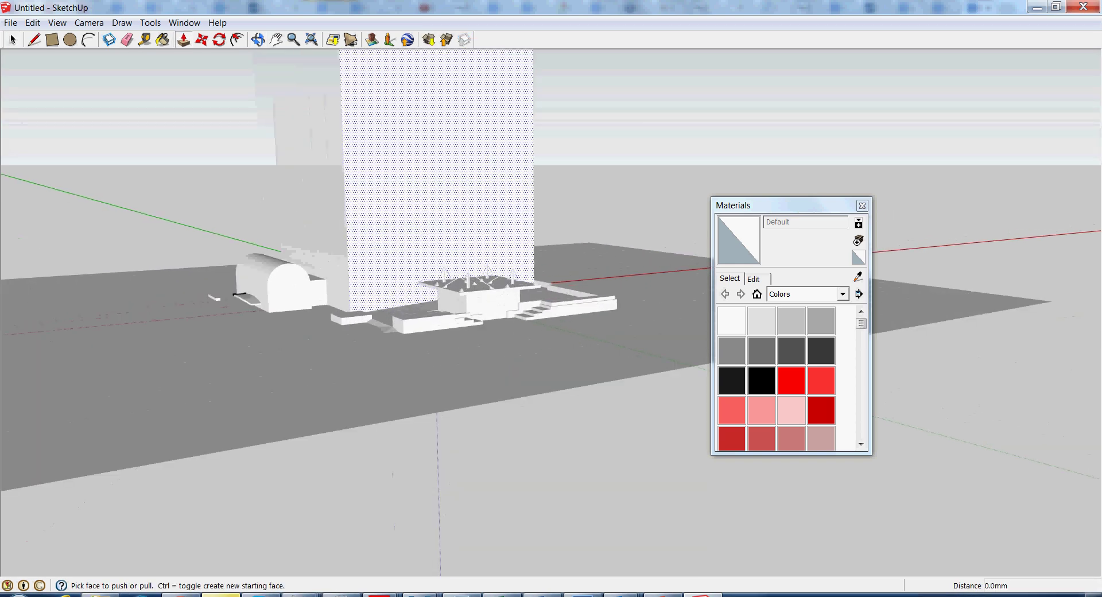
scroll(459, 270, down, 1)
middle_drag(482, 324, 609, 350)
scroll(503, 310, down, 1)
scroll(450, 270, down, 2)
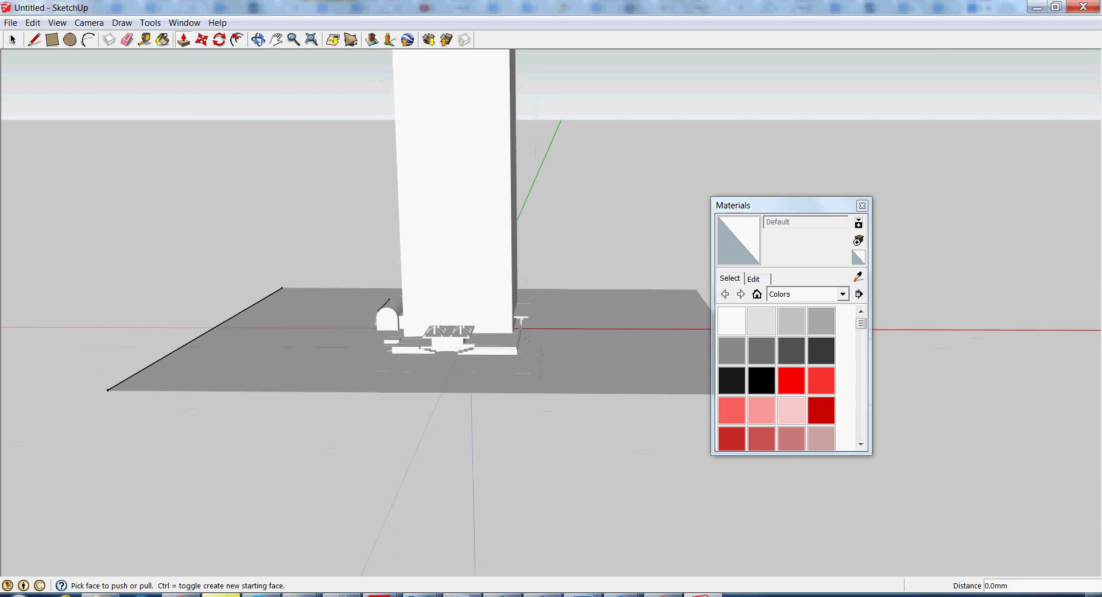
scroll(551, 402, down, 5)
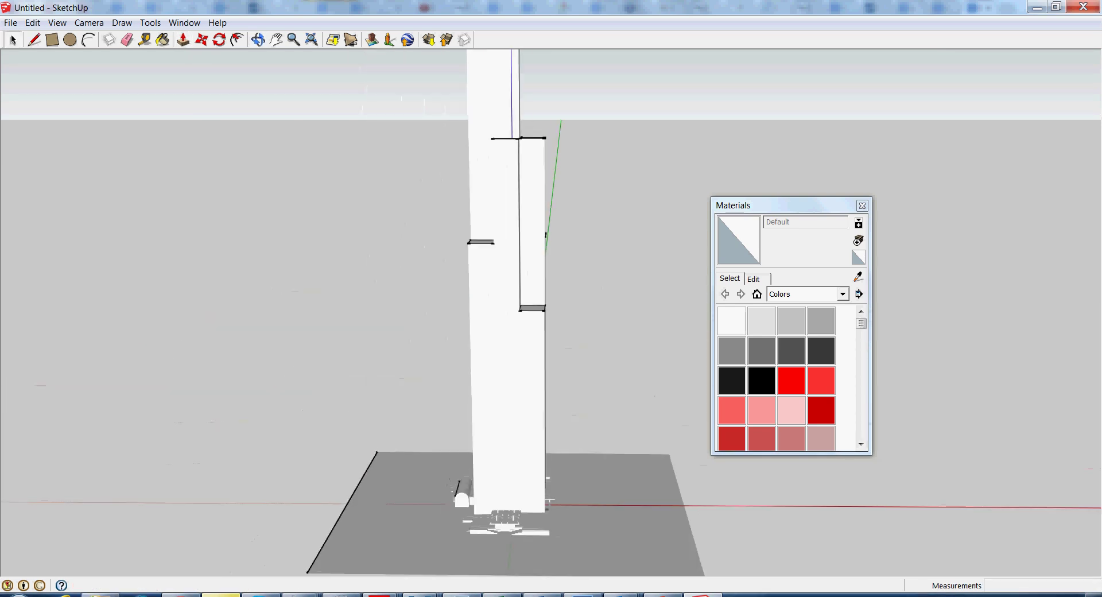
middle_drag(516, 367, 611, 413)
- Close the materials palette, select the tower with its ground plane, and start exporting the selection in stl format
click(862, 205)
drag(322, 79, 792, 575)
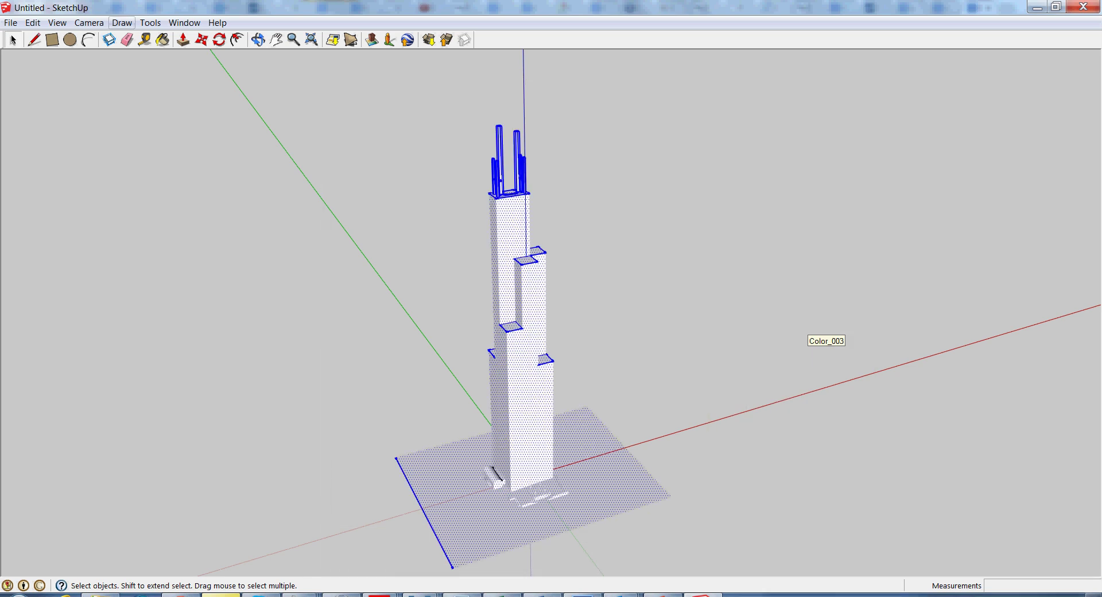
click(11, 23)
click(75, 246)
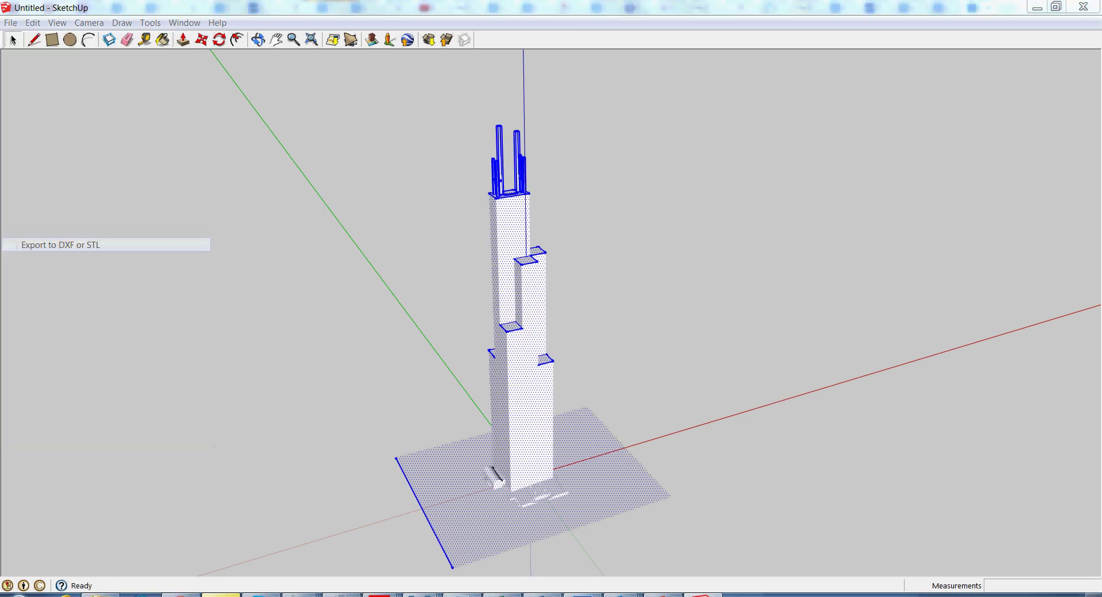
click(517, 314)
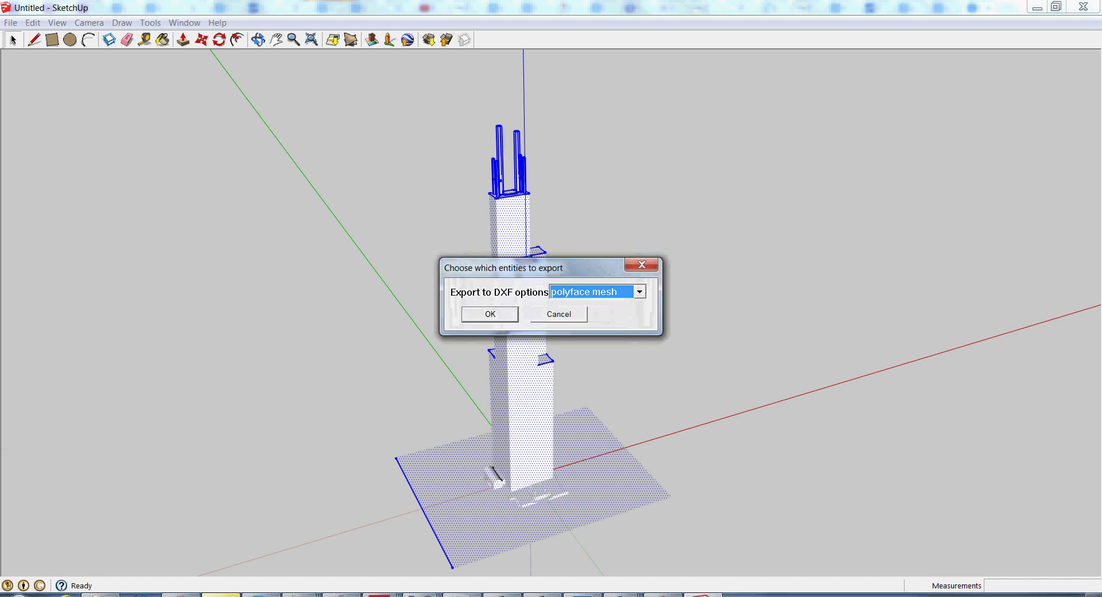
click(640, 292)
click(591, 352)
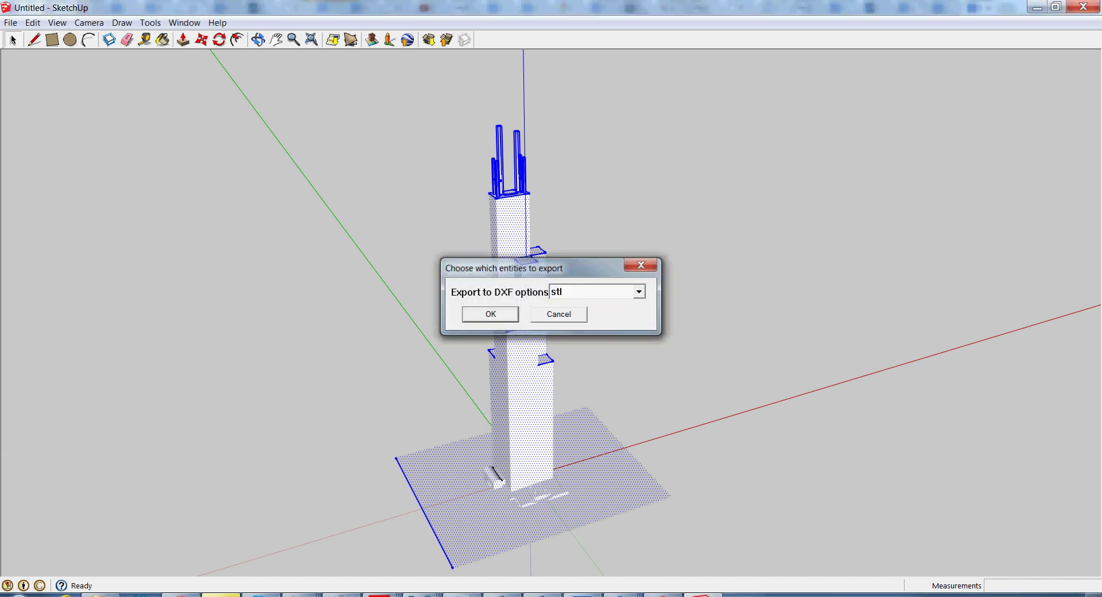
key(Return)
- Enter Sears Tower.STL as the export file name in the 3D MODELS folder and cancel the save
text(sears)
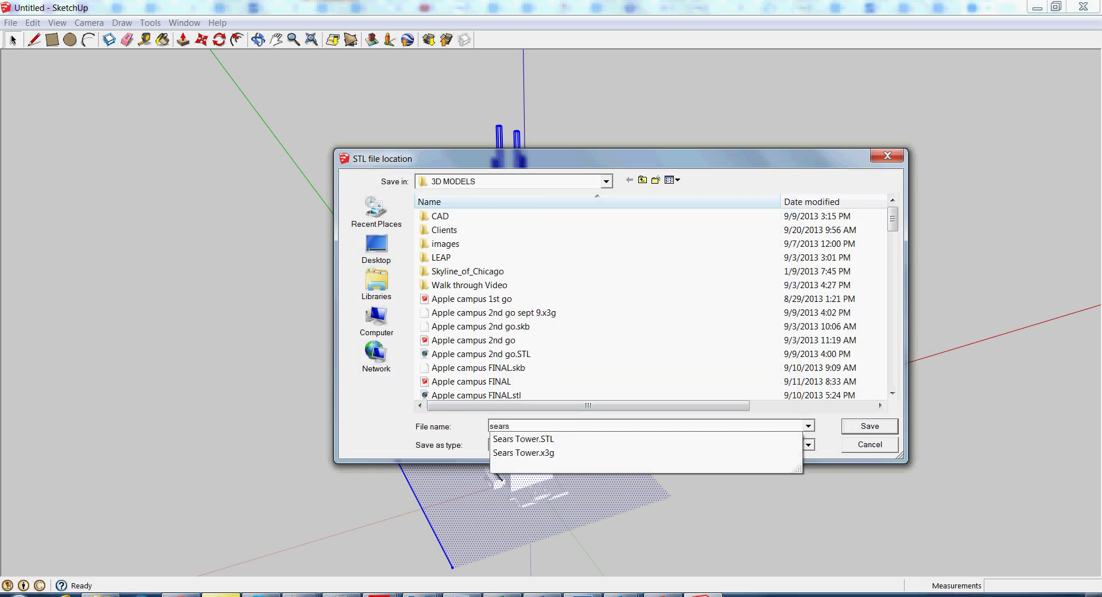
key(Down)
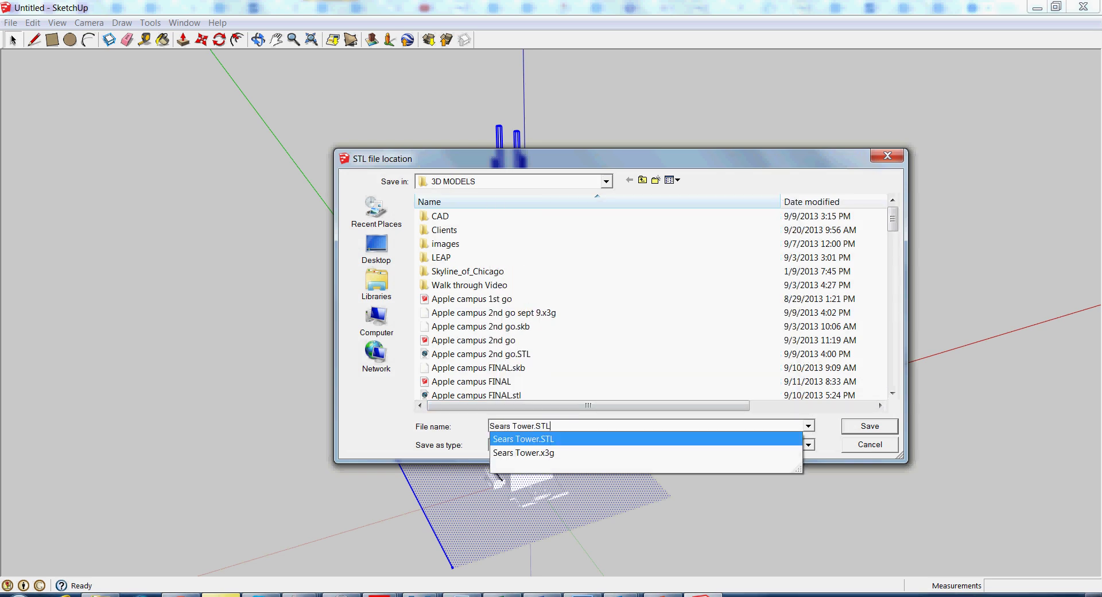
key(Return)
key(n)
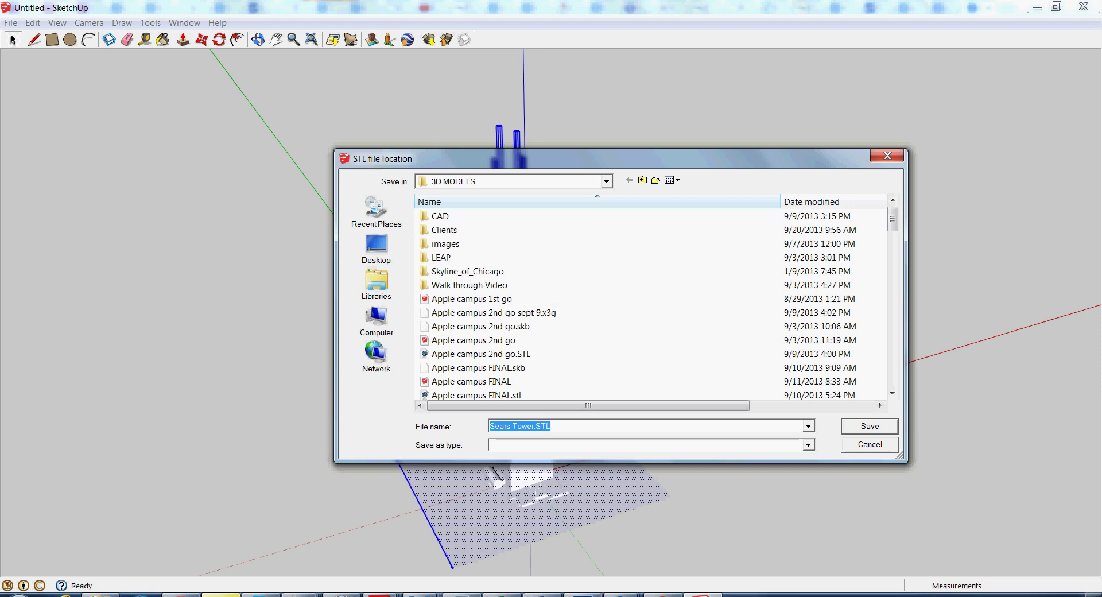
key(Escape)
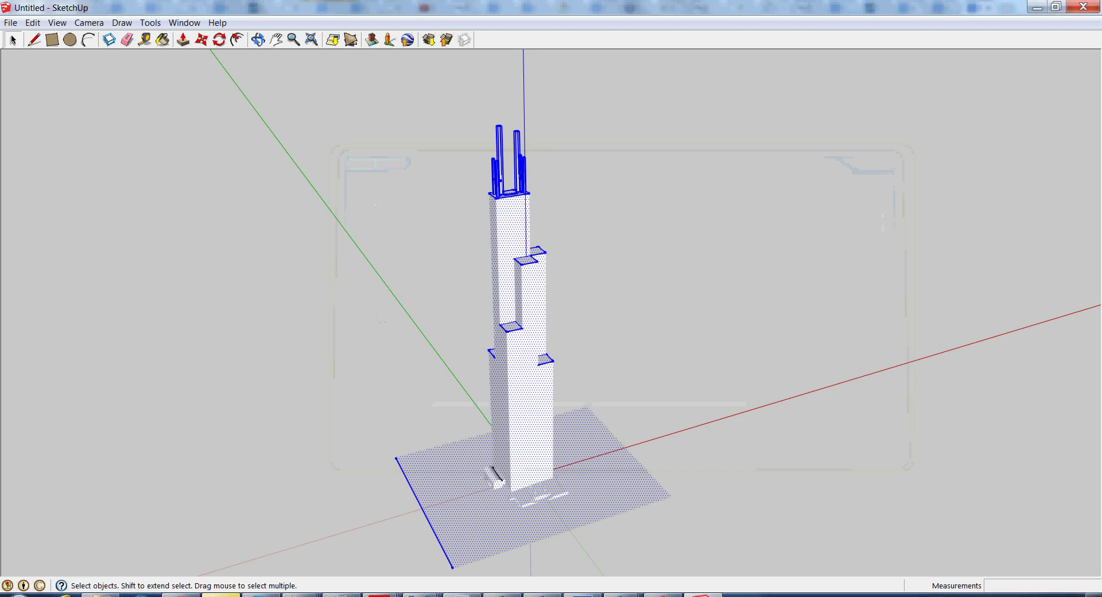
- Switch to the web browser, open MakerBot's MakerWare page, and view the operating system choices for its download
key(alt+Tab)
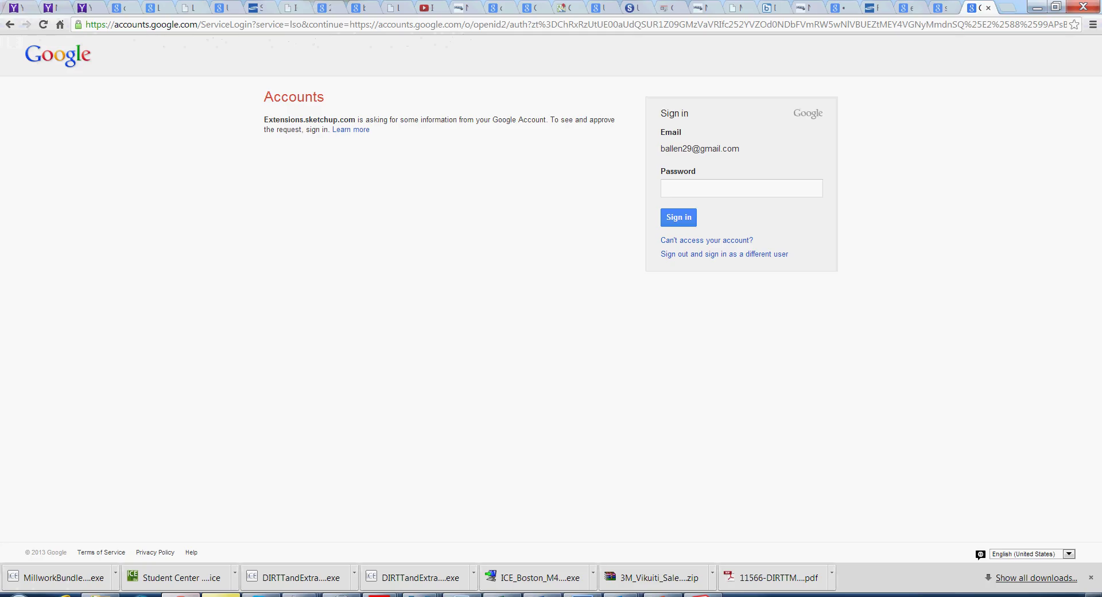
key(ctrl+l)
text(makerb)
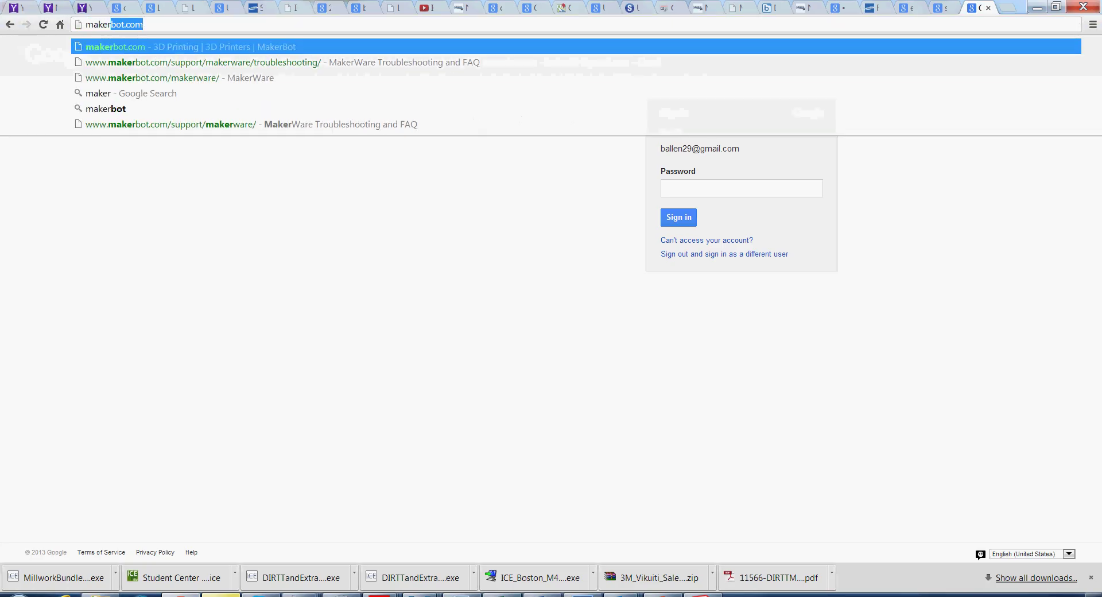
key(BackSpace)
text(ware)
key(Return)
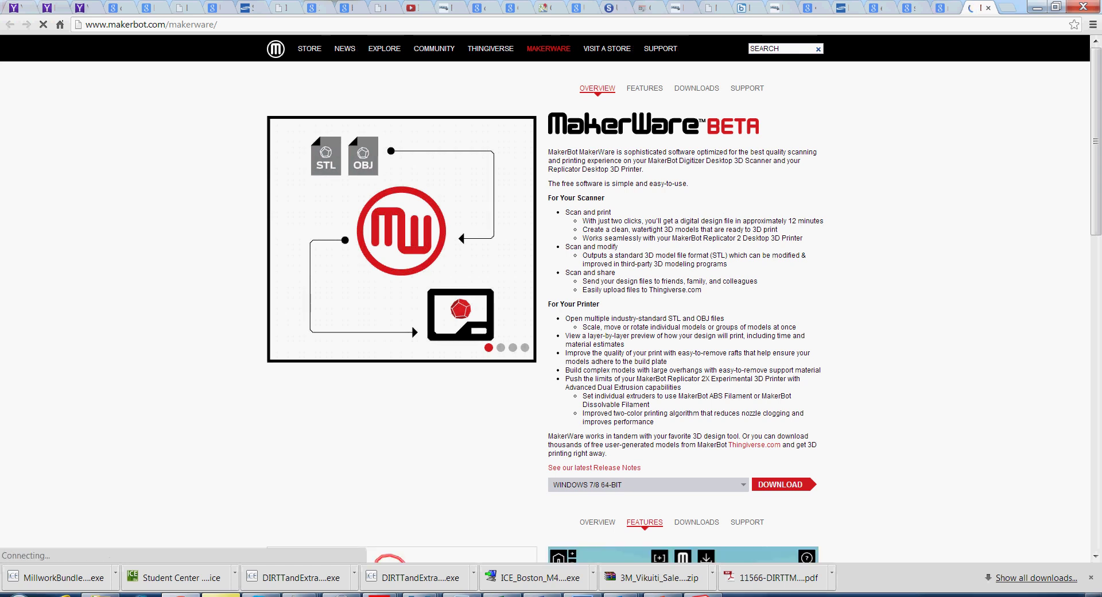
click(649, 485)
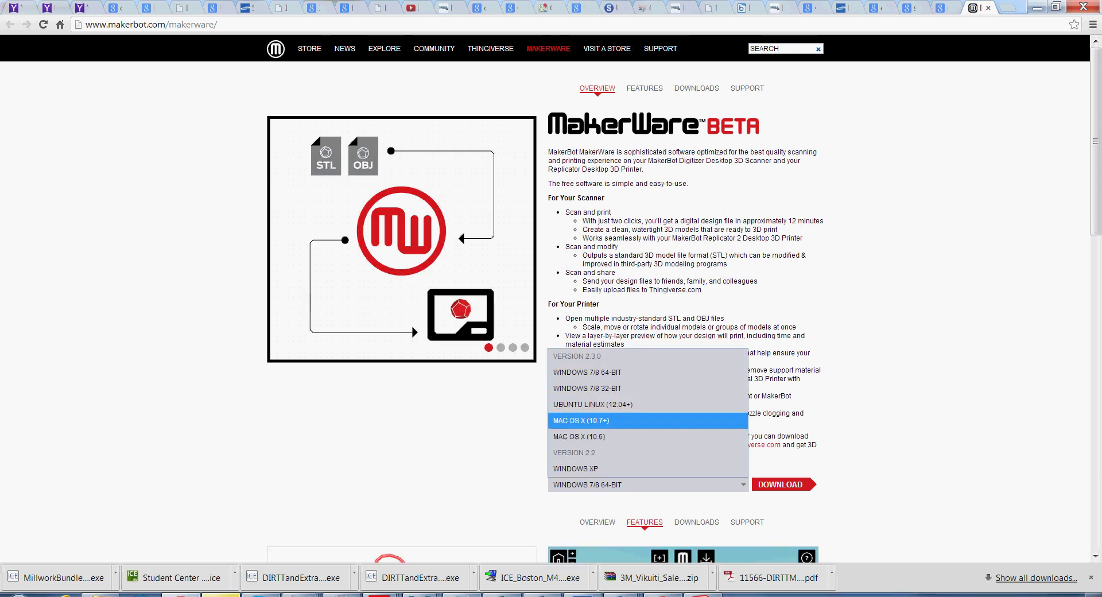
click(448, 439)
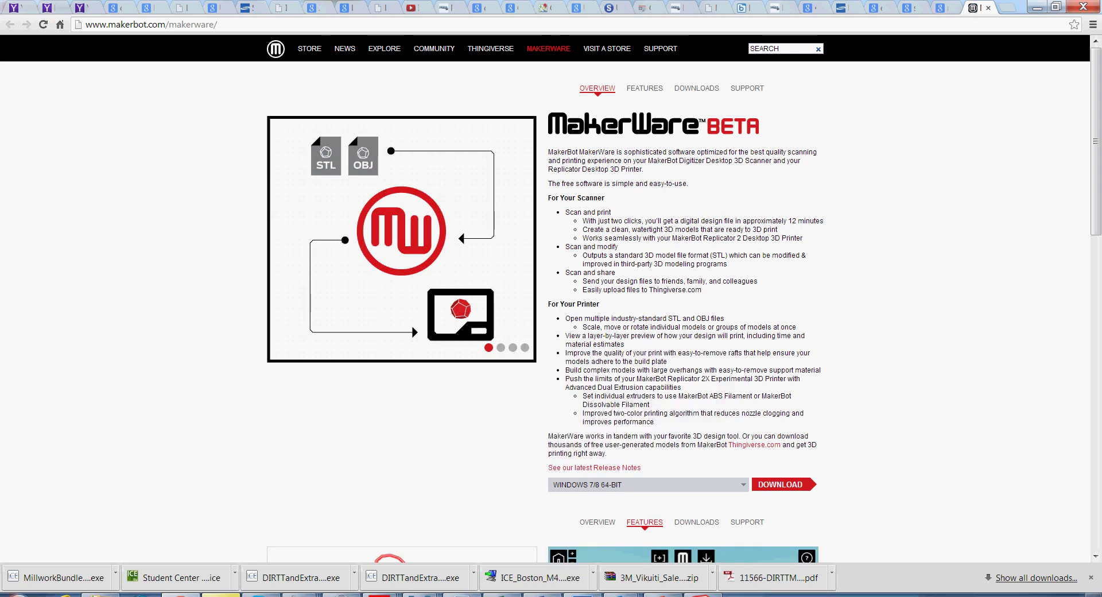
- Launch MakerWare, dismiss the background service message, and maximize the window
click(18, 595)
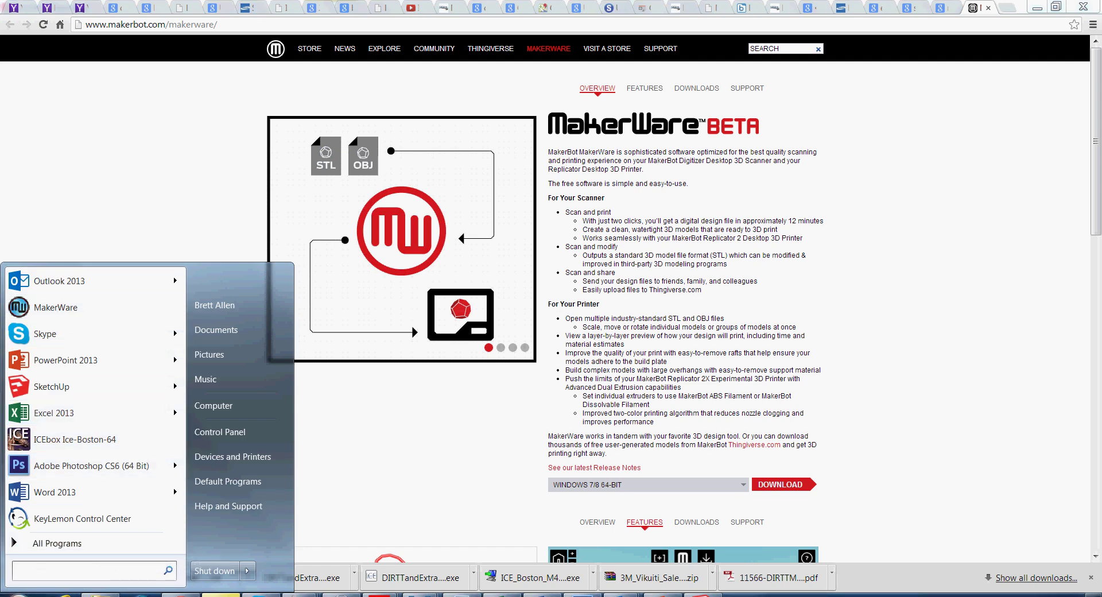
key(Escape)
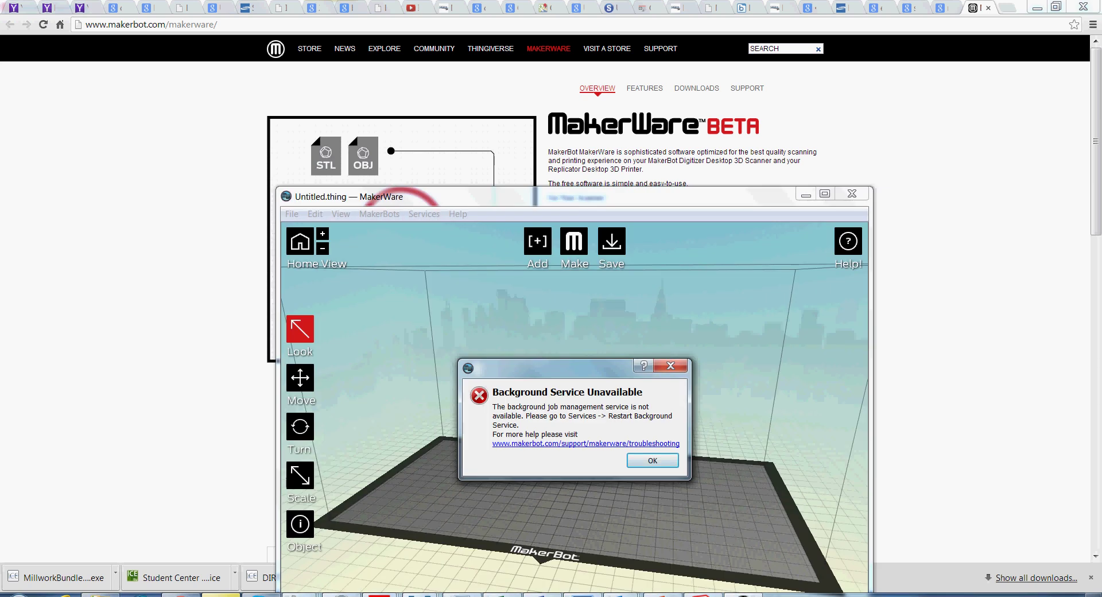
key(Return)
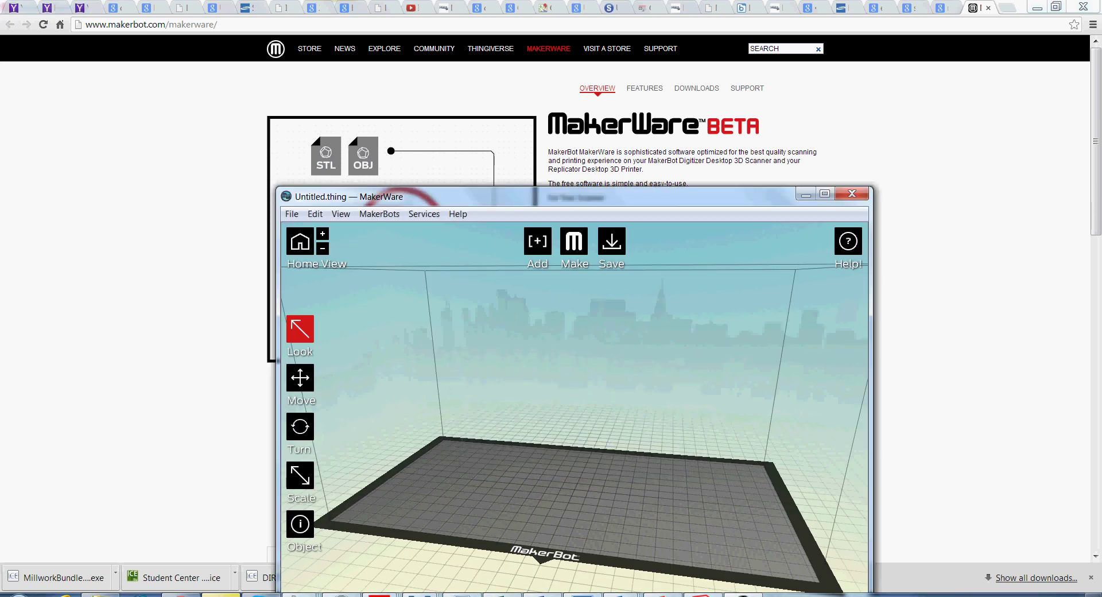
drag(574, 196, 489, 79)
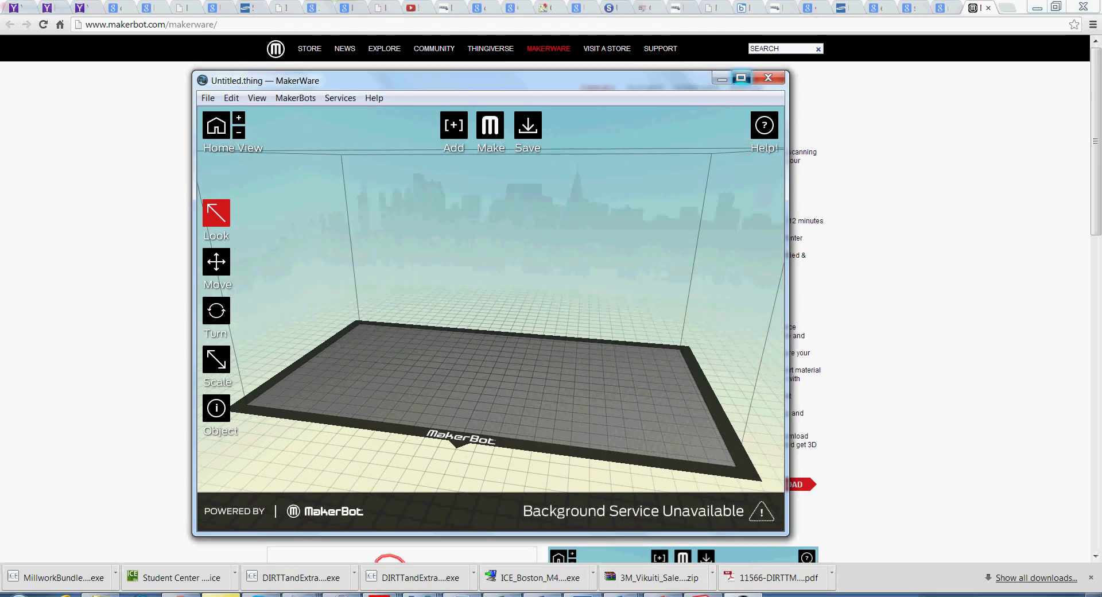
click(739, 77)
- Add Sears Tower.STL from the 3D MODELS folder to the build plate
click(513, 50)
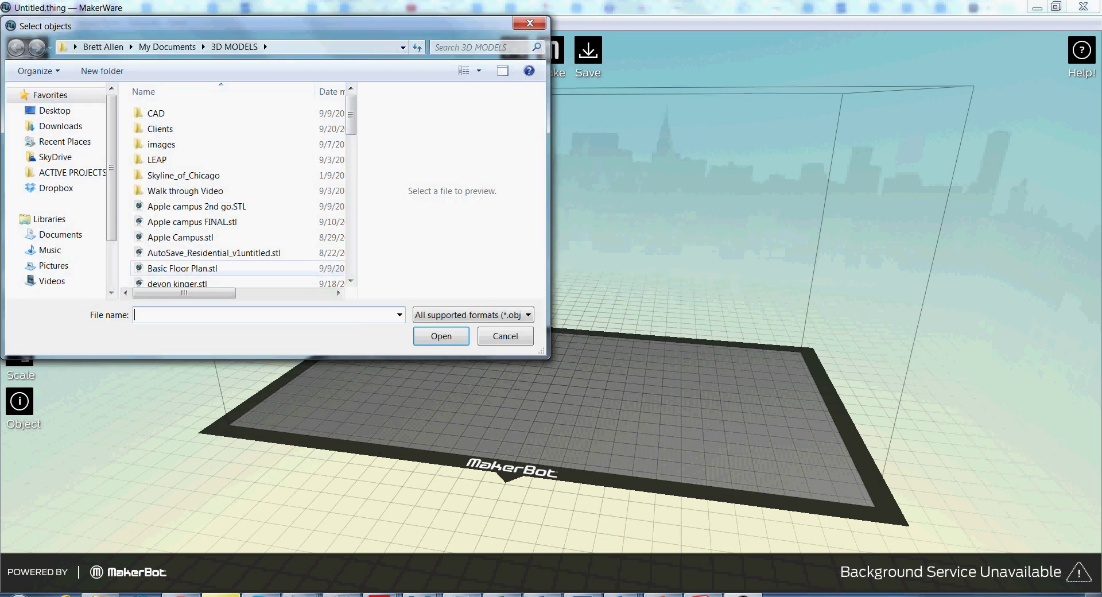
click(229, 254)
scroll(229, 250, down, 13)
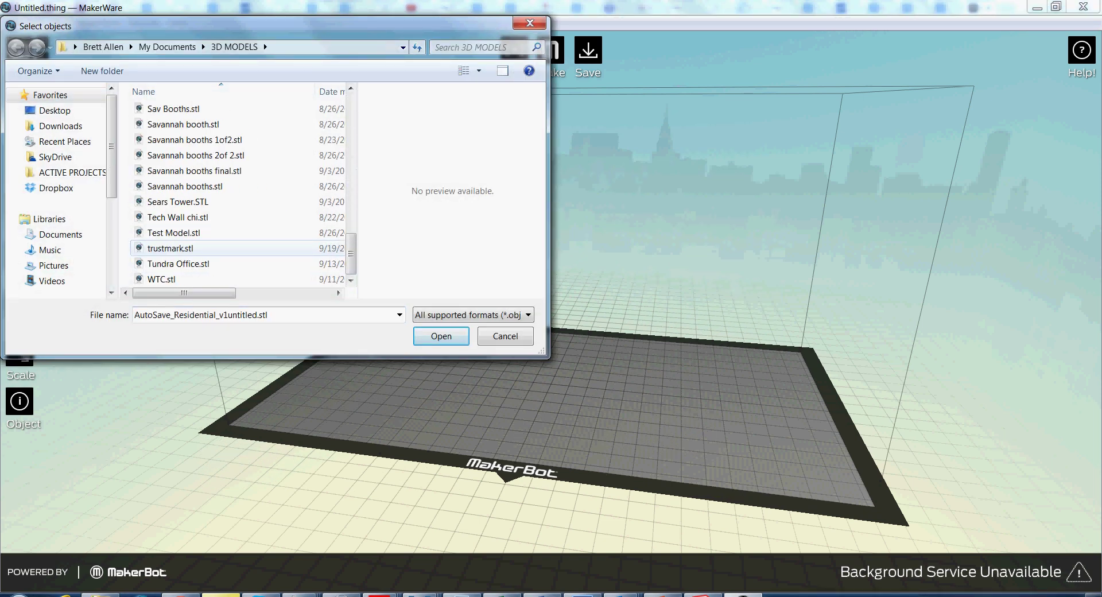
click(189, 202)
click(441, 336)
key(Return)
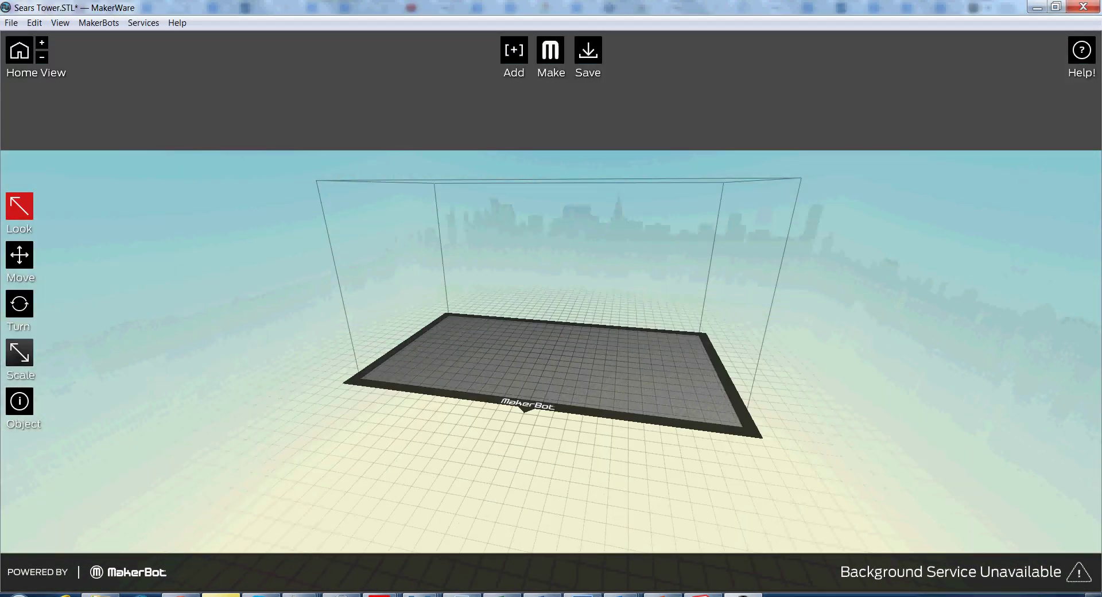
- Scale the tower down uniformly until it fits inside the build volume and view it from another side
key(s)
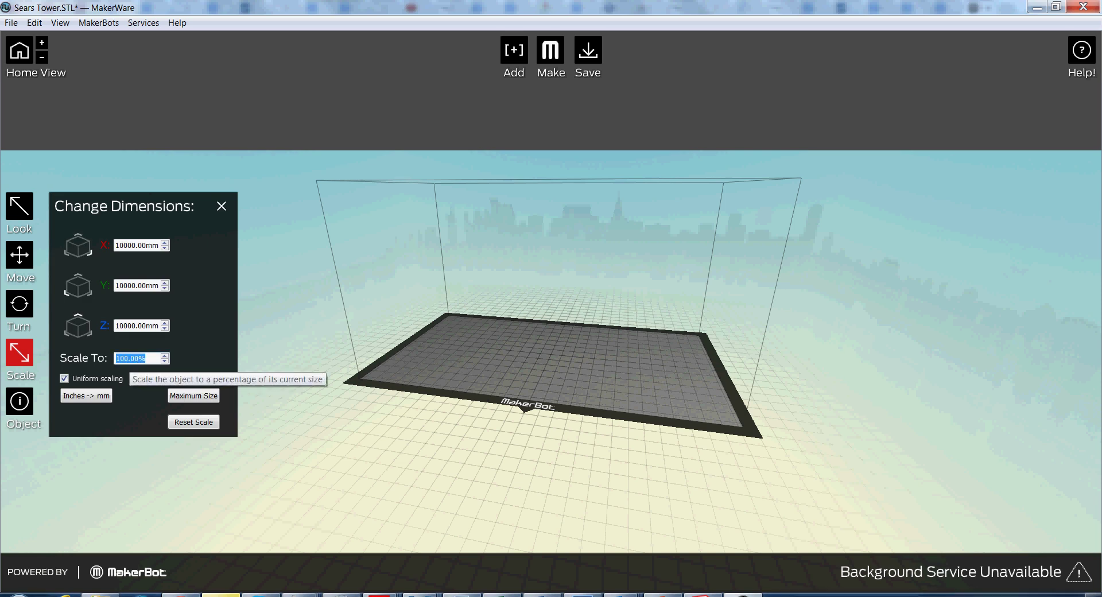
key(Return)
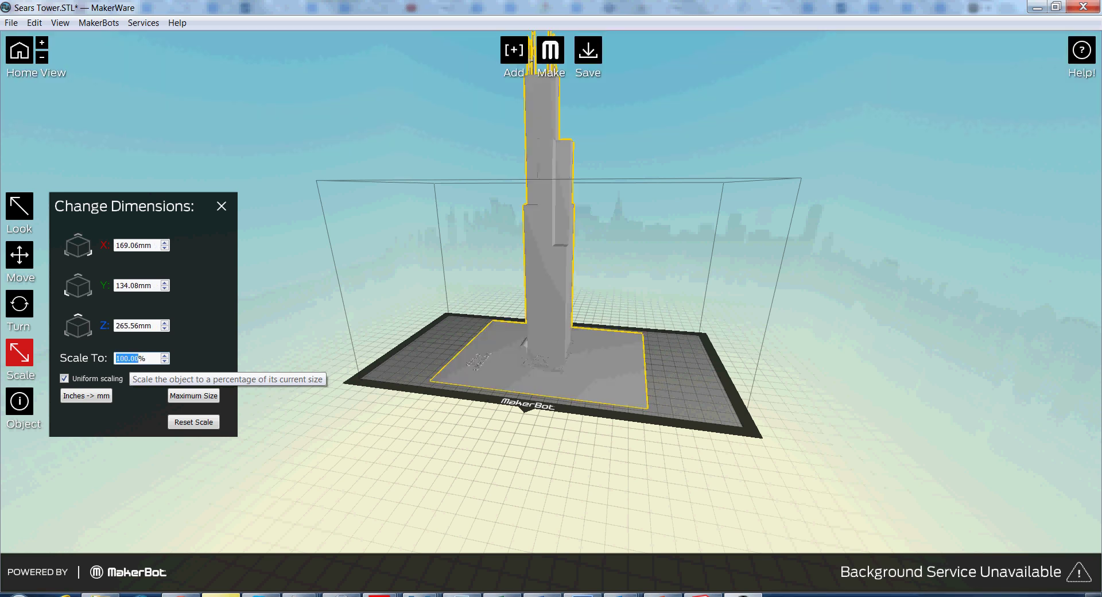
drag(541, 143, 559, 172)
click(20, 206)
drag(551, 276, 964, 307)
scroll(551, 298, up, 4)
- Try to make the tower for 3D printing, dismiss the service messages, and show the object information
click(551, 50)
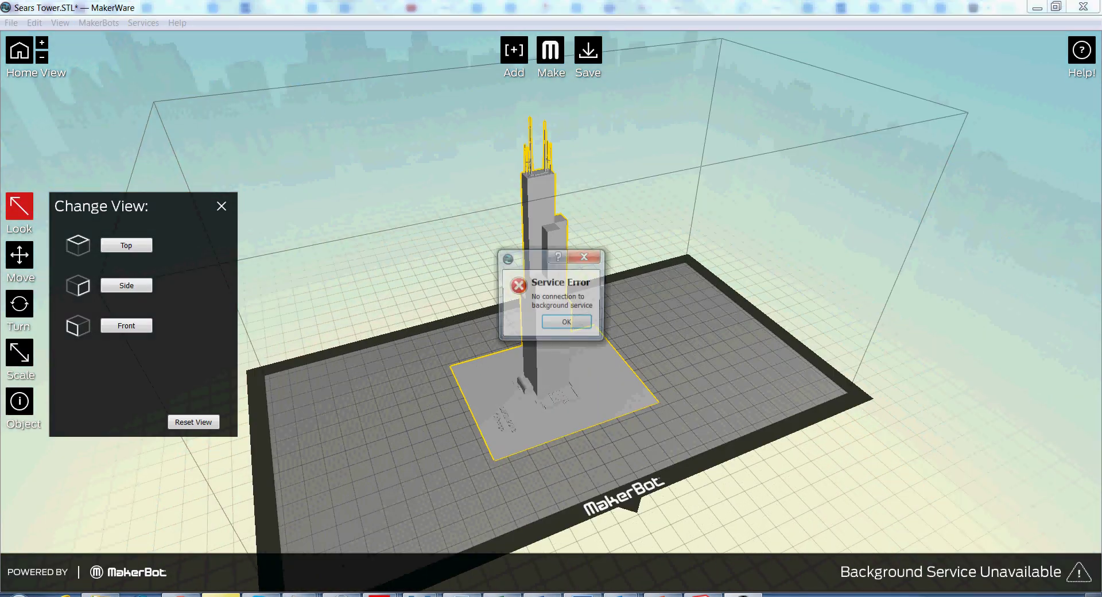
key(Return)
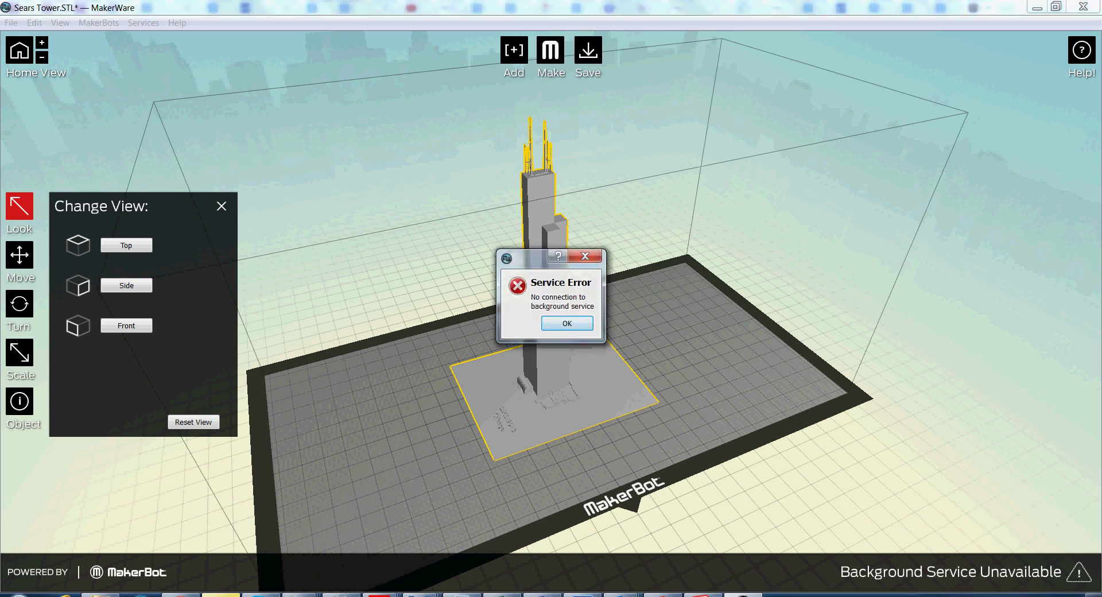
key(Return)
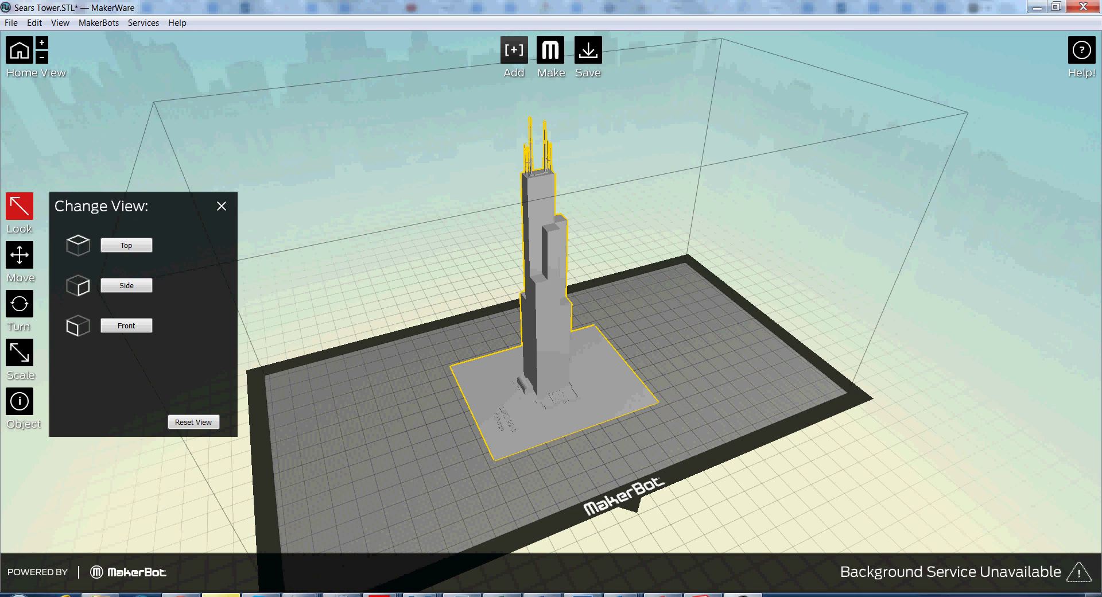
click(550, 50)
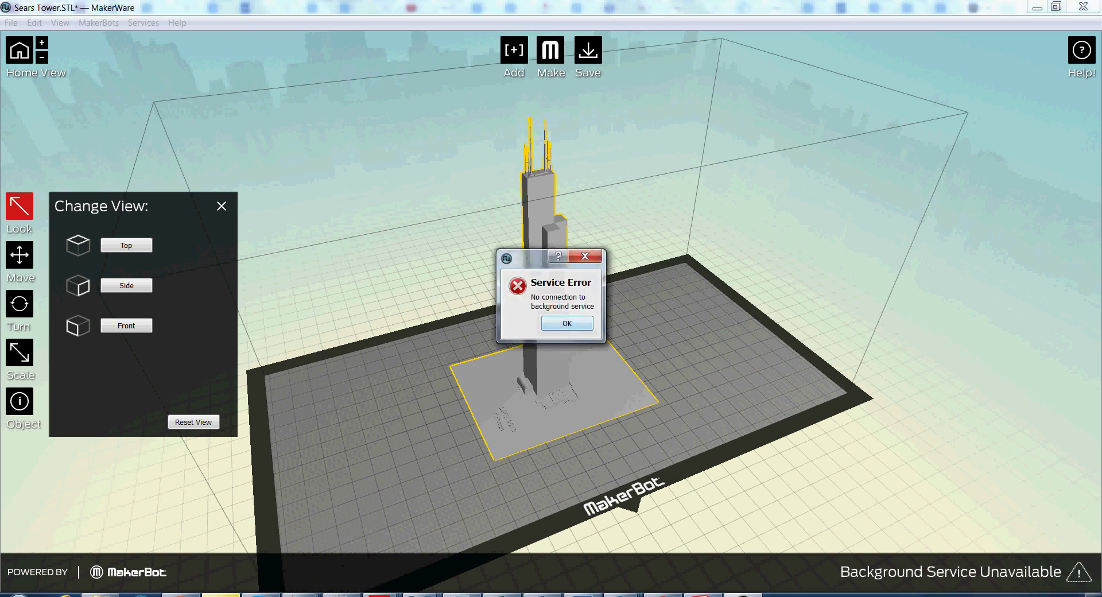
click(567, 323)
click(20, 401)
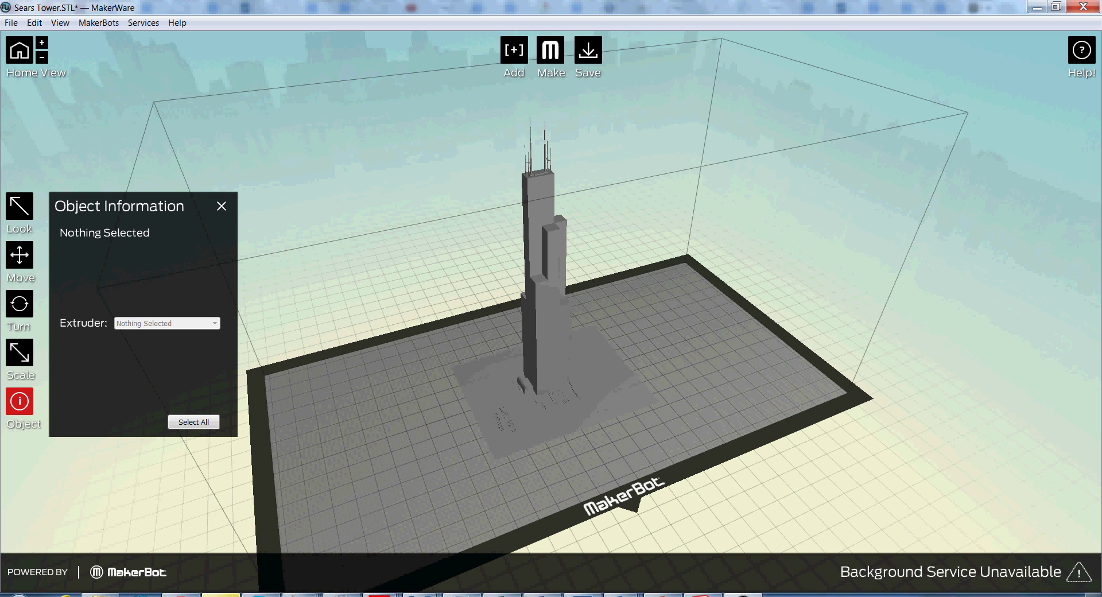
- Restart the background service, bring up the export settings for The Replicator 2, and close them without exporting
click(143, 23)
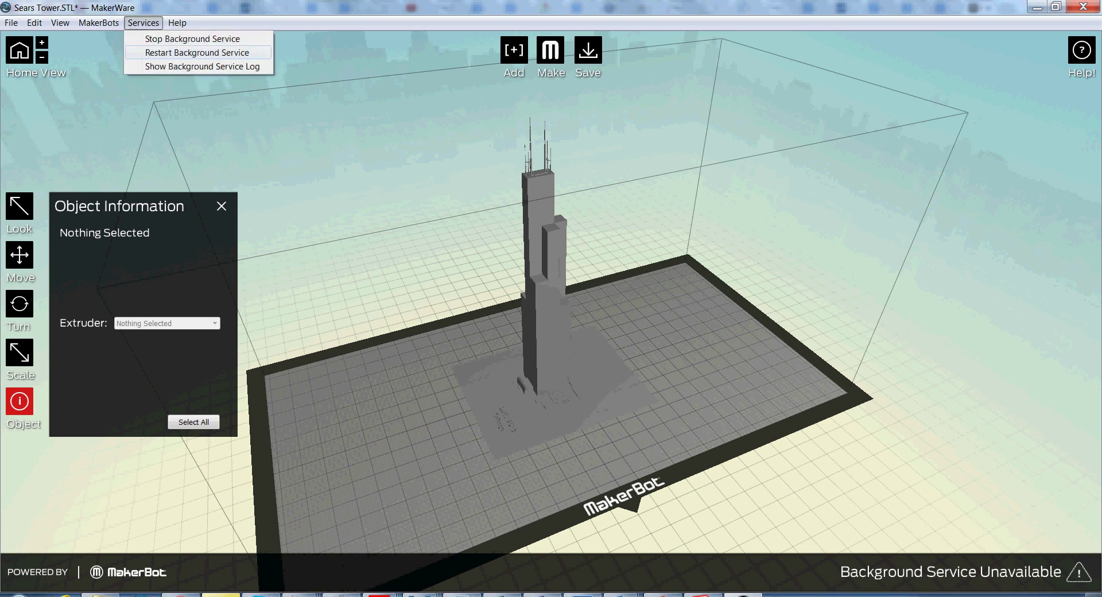
click(197, 52)
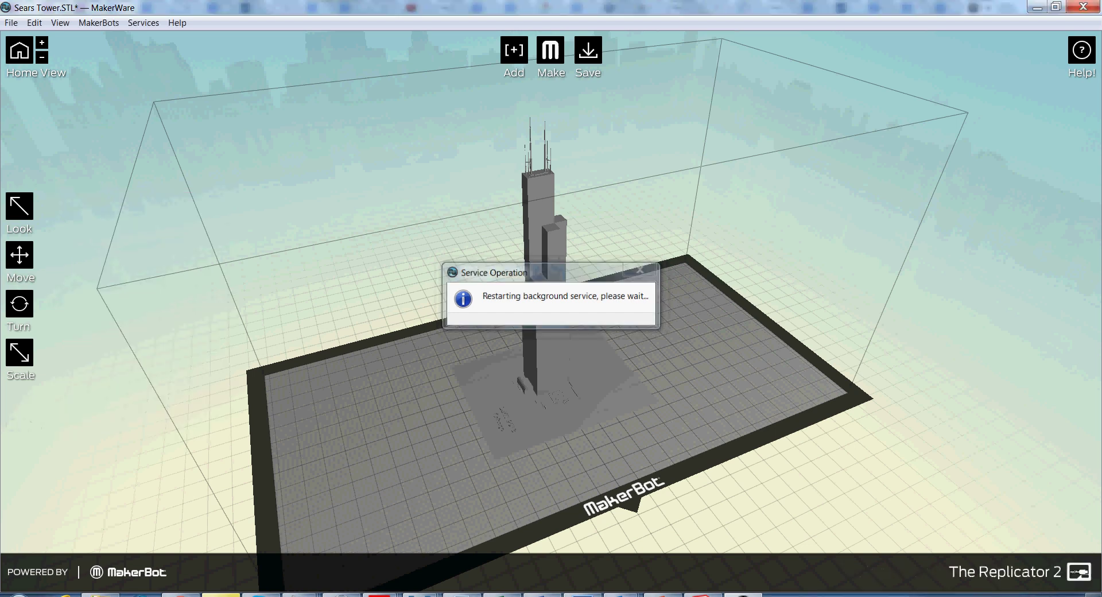
click(550, 50)
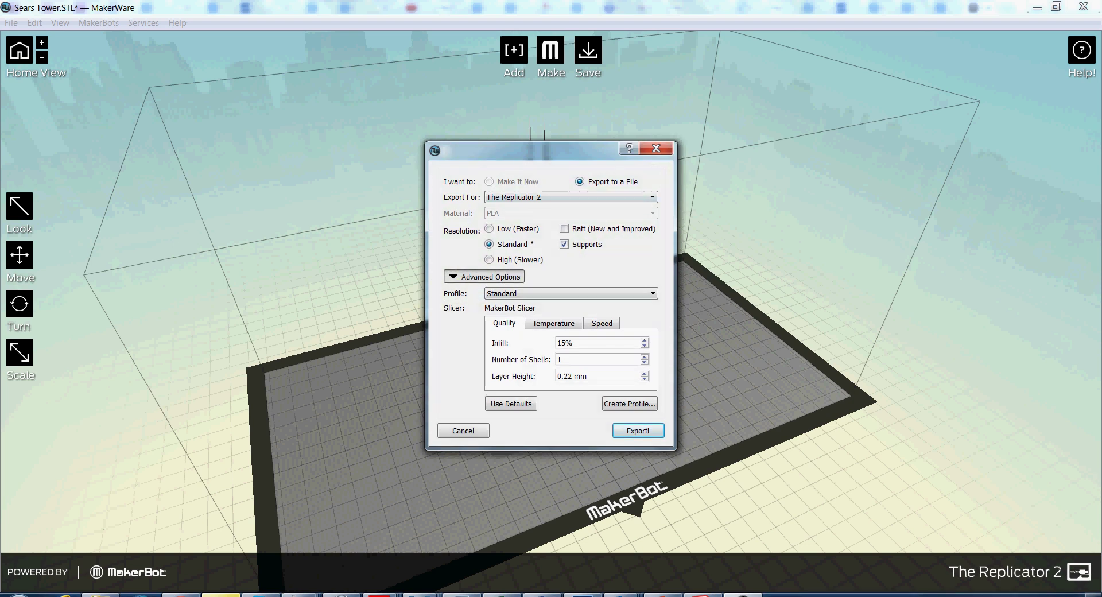
key(Tab)
click(463, 431)
- Select the tower and examine its base and the raised lettering on the ground plate up close
drag(517, 373, 603, 230)
click(545, 367)
scroll(545, 368, up, 5)
scroll(573, 287, up, 5)
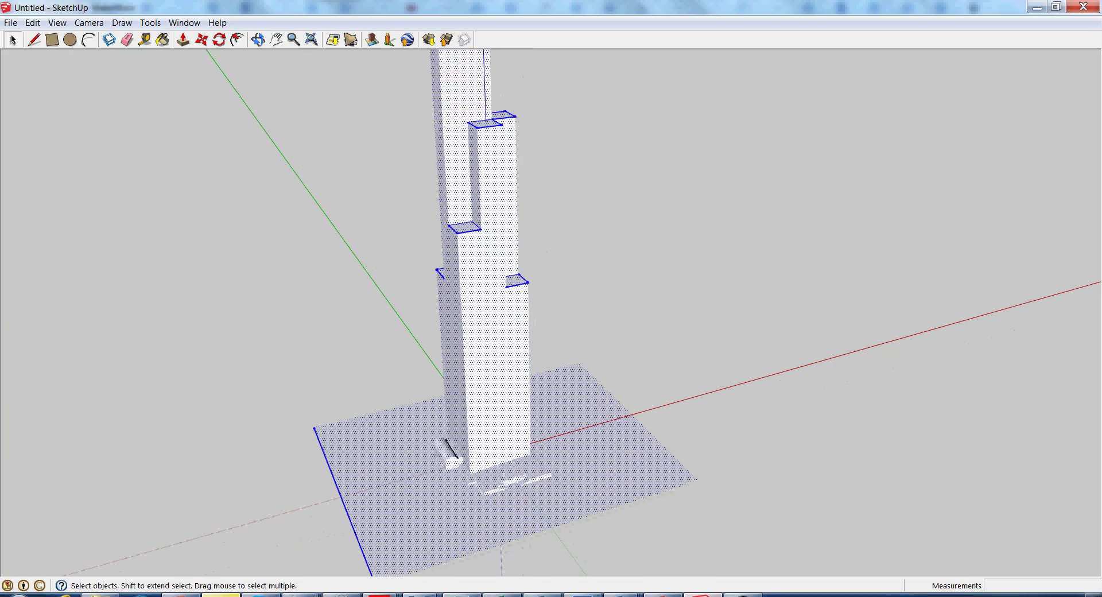
- Switch to SketchUp and place filled, extruded 3D text reading DIRTT on the ground plane in front of the tower
scroll(528, 422, up, 3)
click(150, 22)
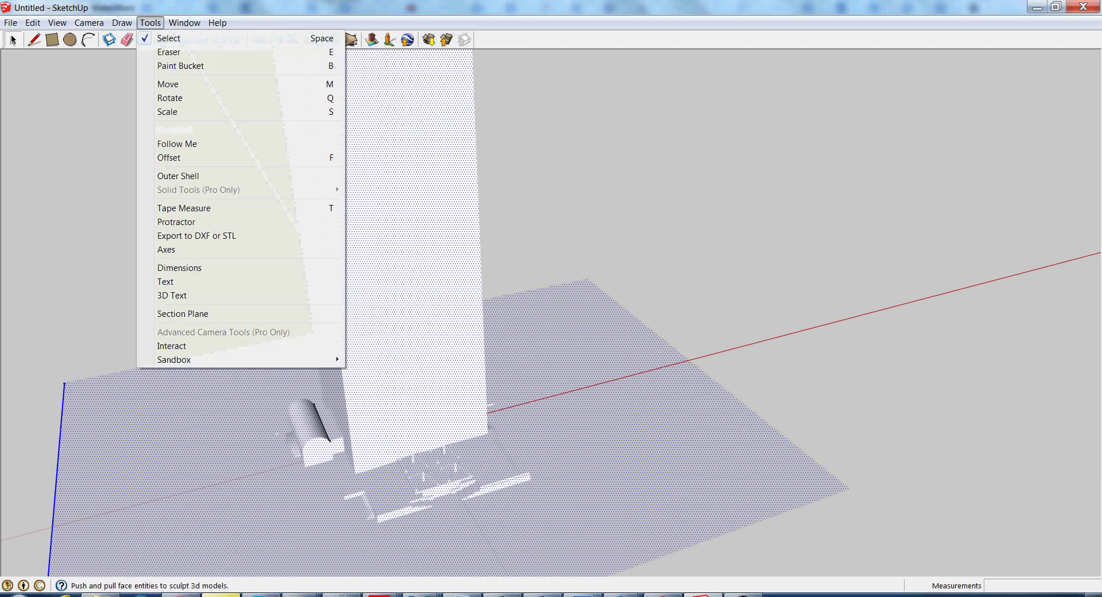
click(173, 295)
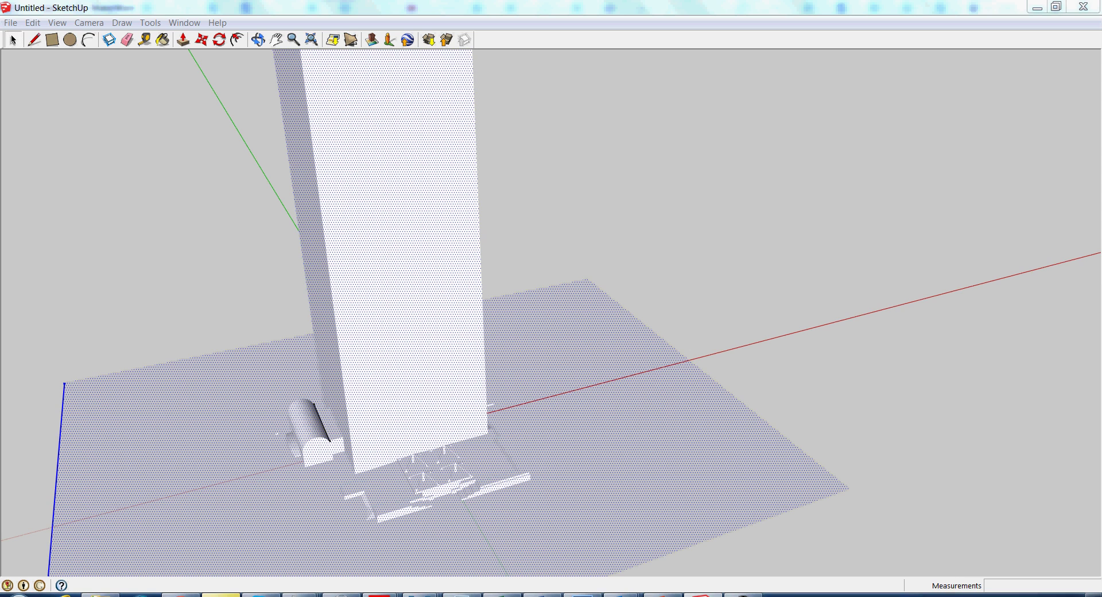
text(d)
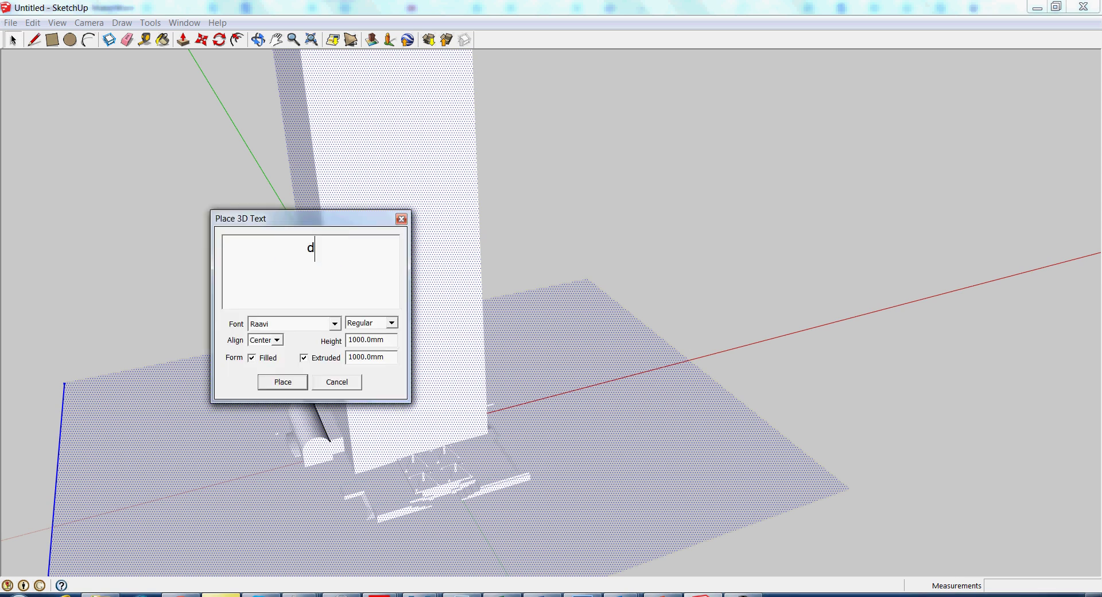
text(IRTT)
click(302, 383)
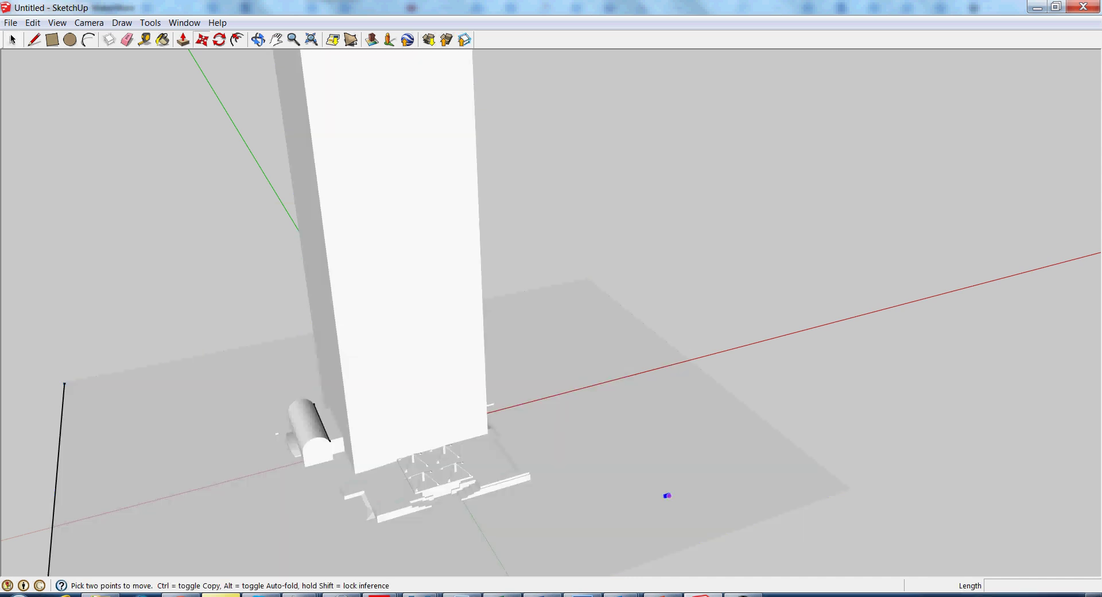
- Scale the DIRTT text up so it is legible on the ground plane beside the tower
scroll(664, 494, up, 6)
scroll(664, 484, up, 1)
click(664, 484)
key(s)
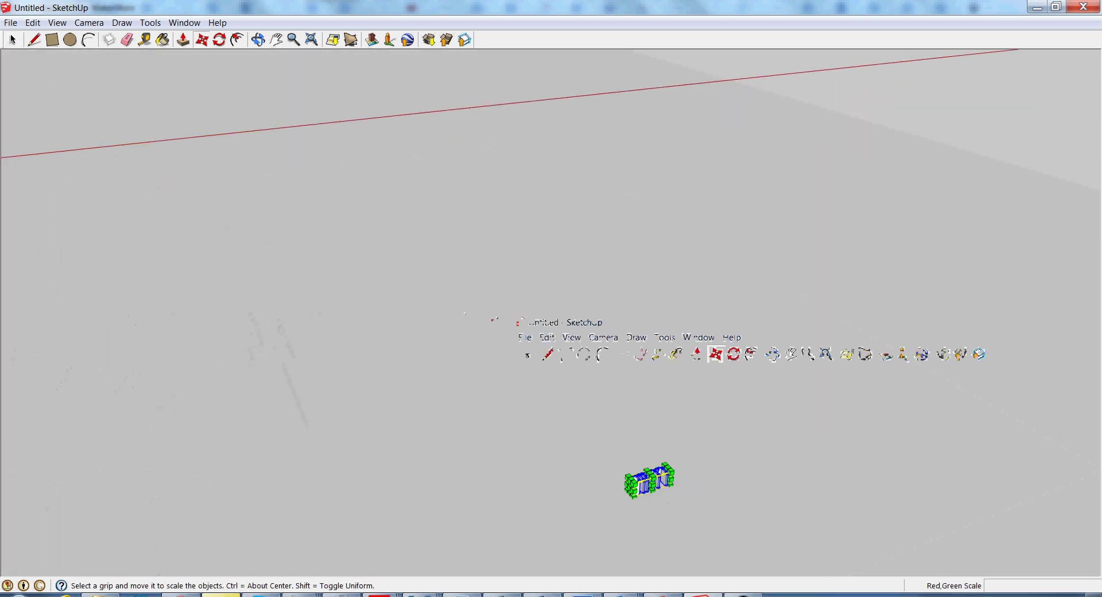
drag(674, 468, 947, 184)
drag(832, 226, 812, 343)
- Deselect the lettering and examine the tower and ground plane with the text from farther away
scroll(660, 384, down, 6)
middle_drag(660, 385, 439, 367)
scroll(621, 435, down, 5)
scroll(539, 441, down, 1)
key(space)
click(545, 470)
middle_drag(540, 459, 705, 510)
scroll(543, 418, down, 3)
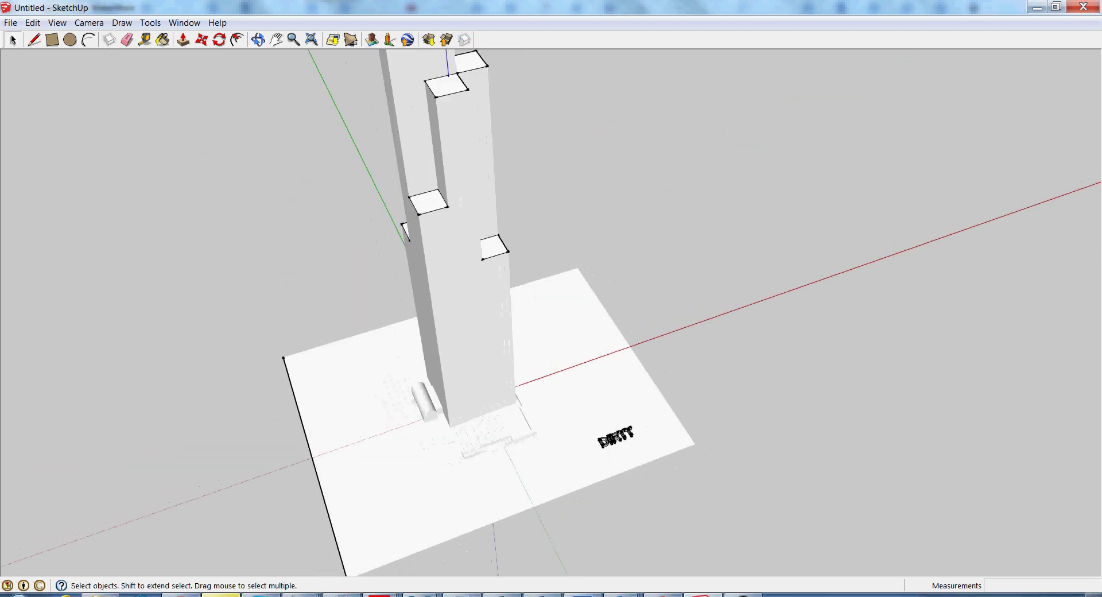
middle_drag(543, 418, 488, 292)
- Search the 3D Warehouse for GOLDEN GATE BRIDGE
click(429, 40)
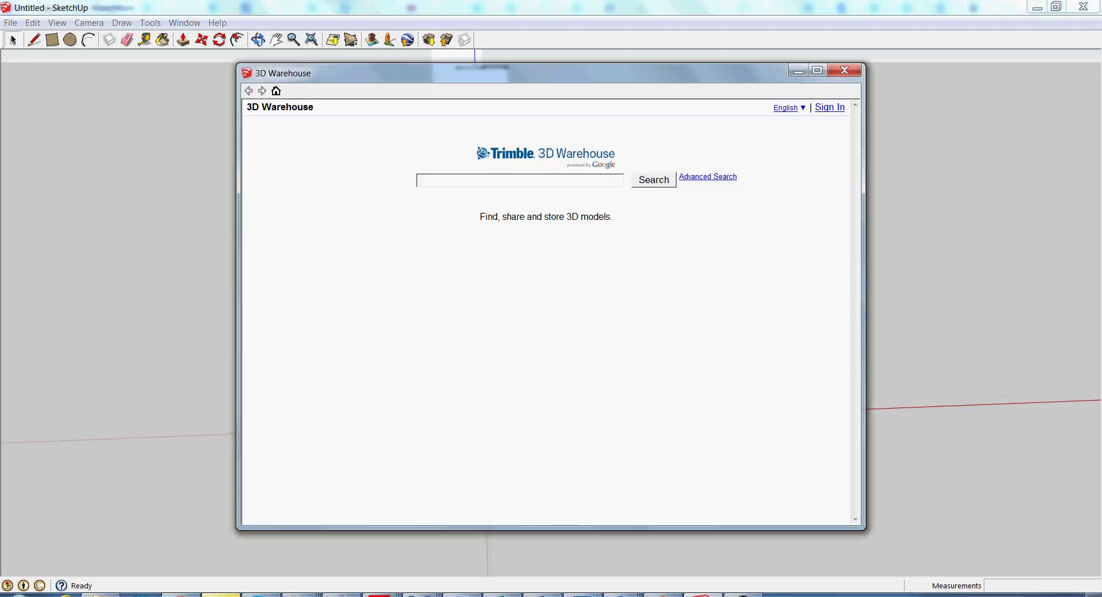
click(488, 180)
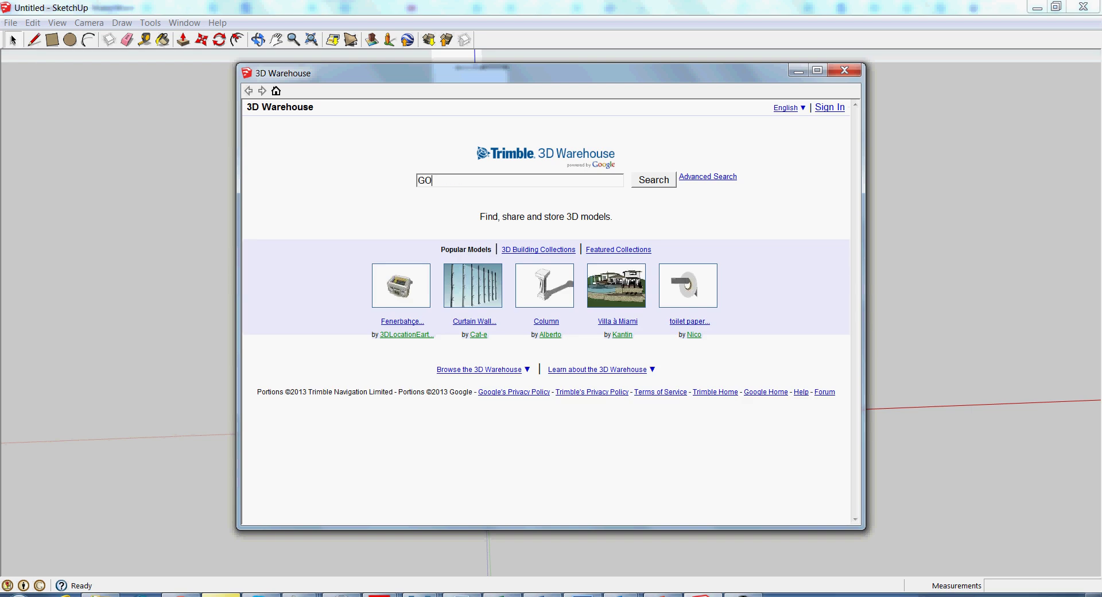
text(GATE BRIDGE)
key(Return)
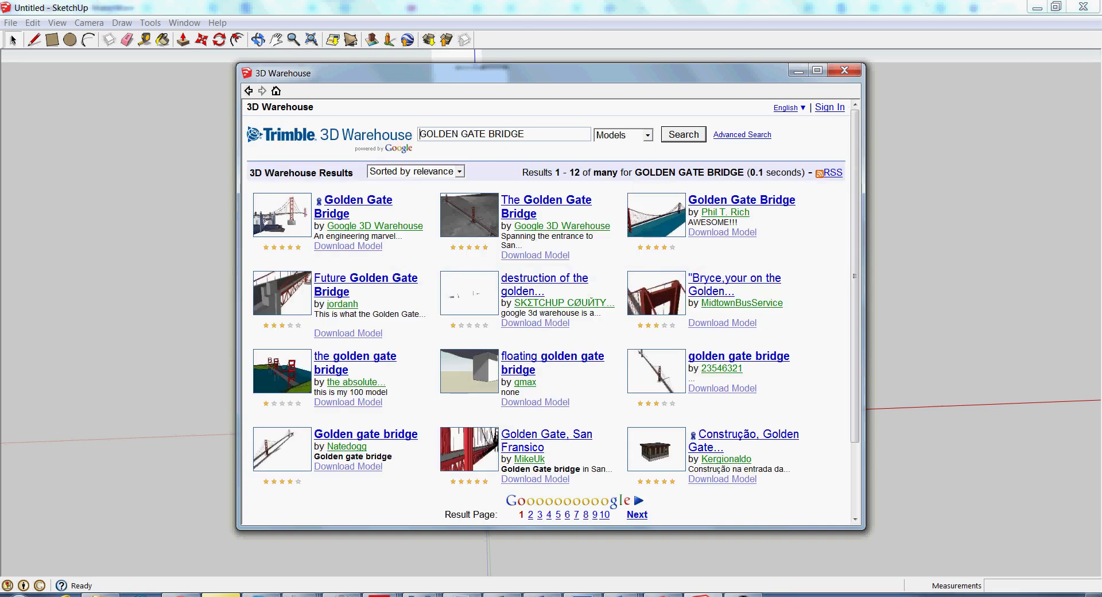
- Download The Golden Gate Bridge model by Google 3D Warehouse and place it in the scene around the tower
click(546, 200)
click(471, 404)
key(Return)
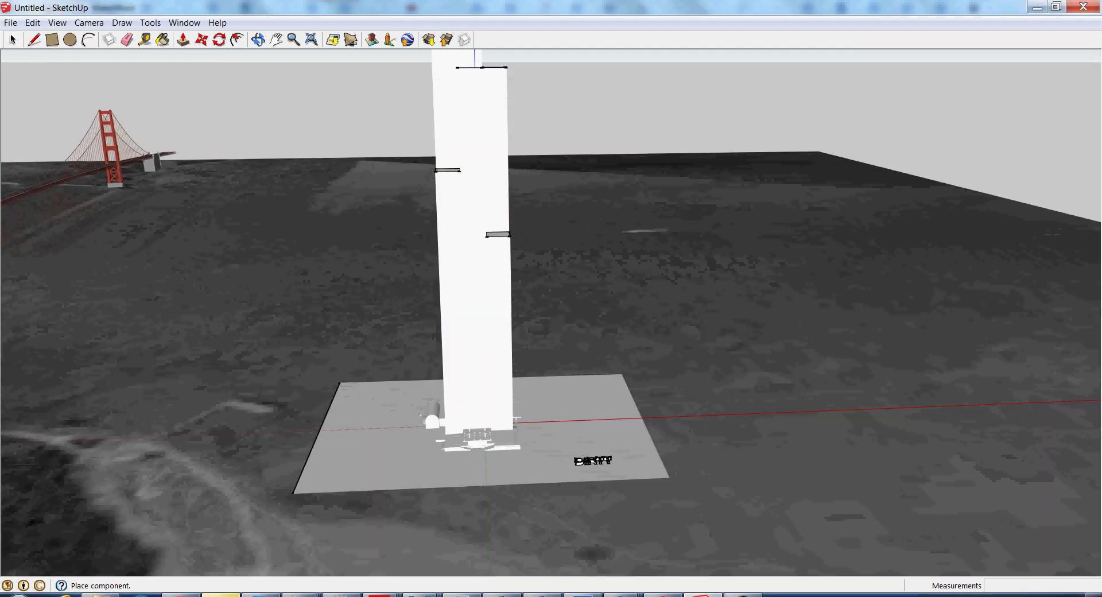
click(350, 238)
scroll(433, 244, down, 5)
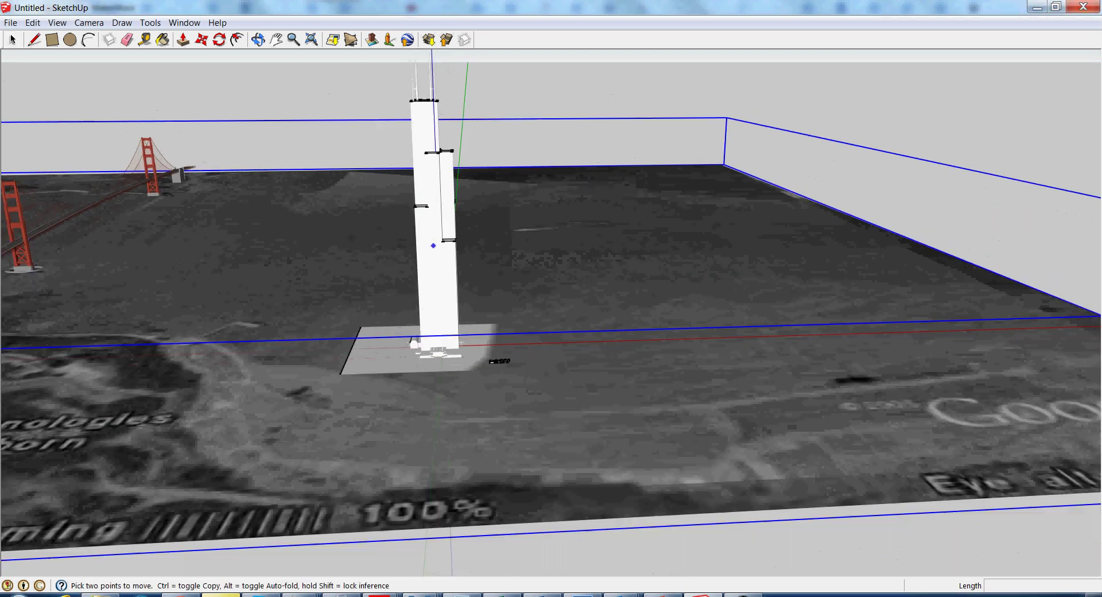
- Explode the Golden Gate Bridge component and its nested components, accepting the hidden-layer message
middle_drag(436, 247, 287, 287)
scroll(683, 140, up, 6)
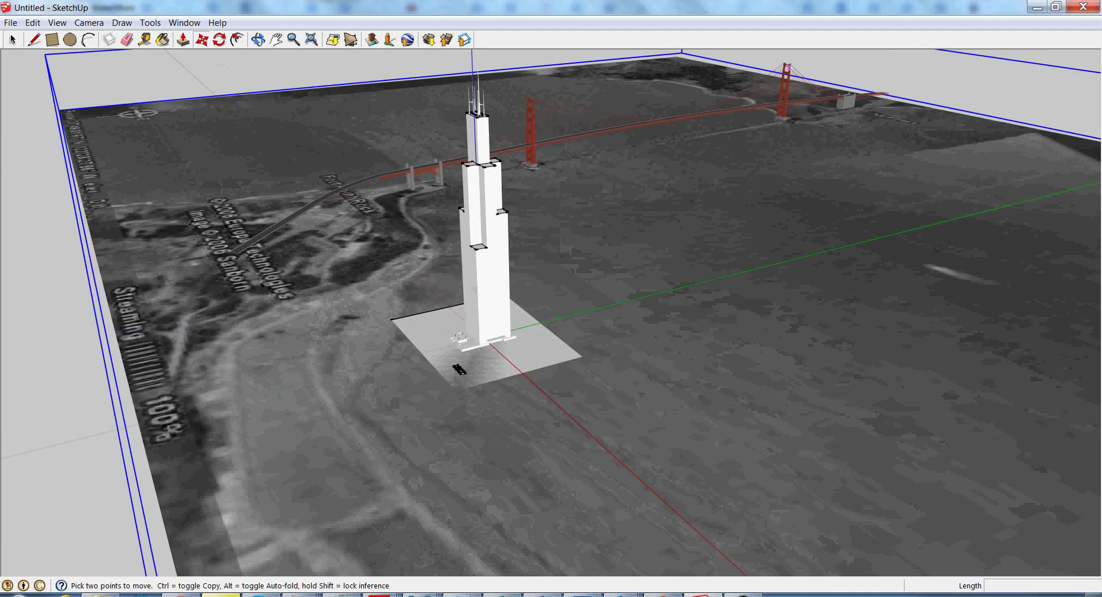
scroll(655, 155, down, 1)
scroll(653, 154, down, 1)
right_click(596, 165)
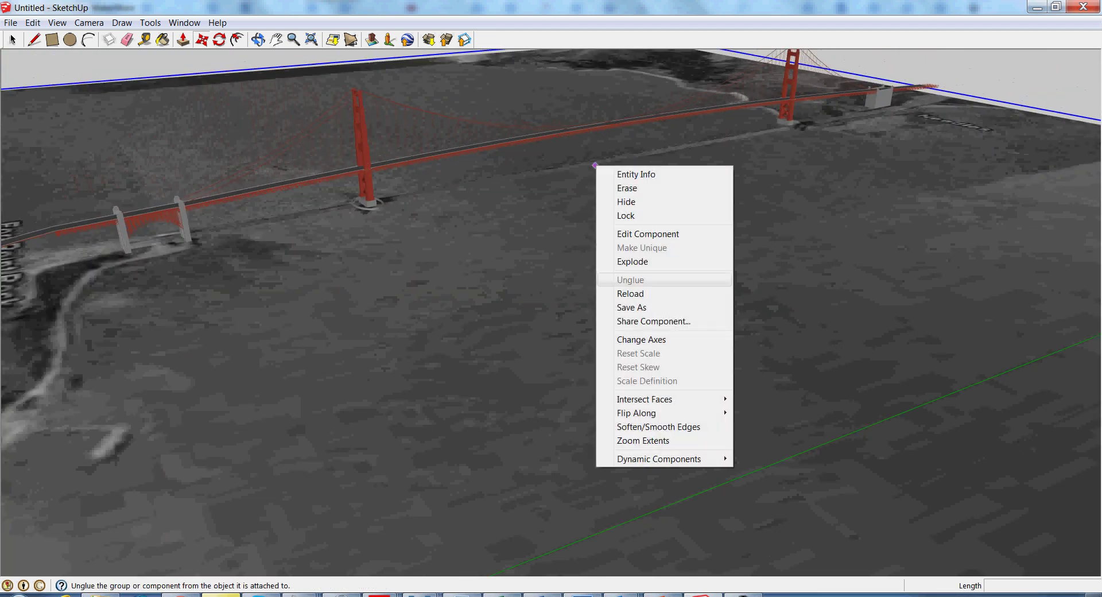
click(631, 261)
right_click(493, 177)
click(531, 245)
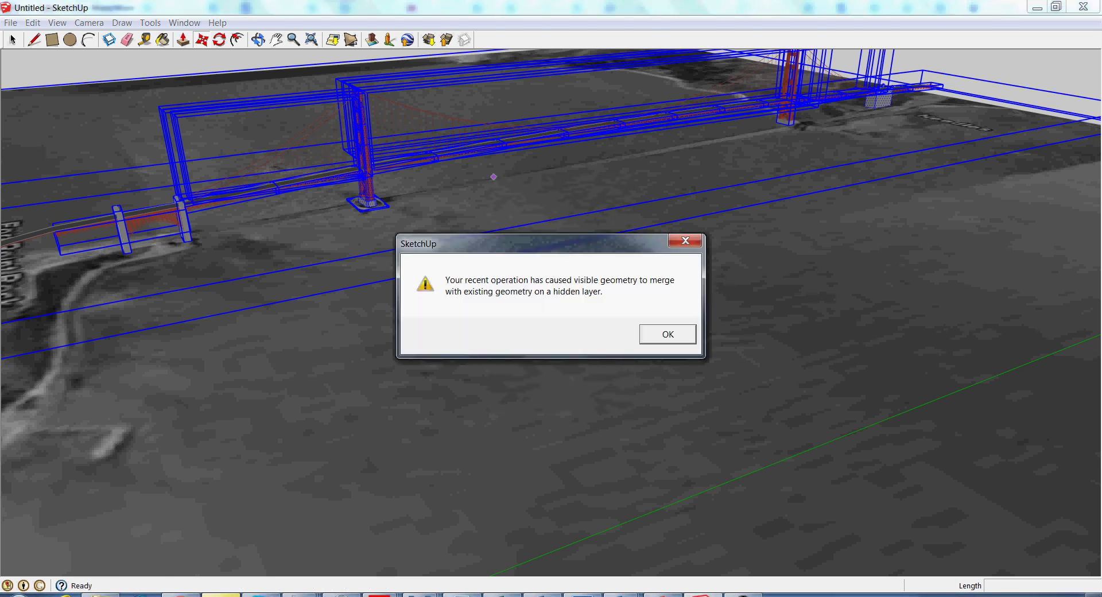
key(Return)
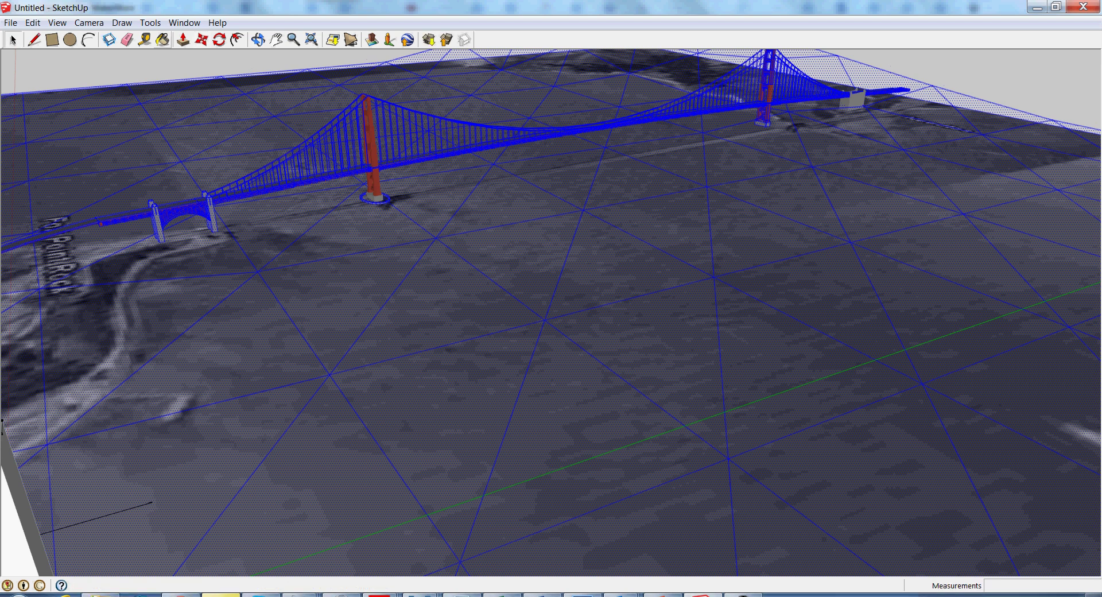
- Paint the selected terrain and bridge geometry with the Default material
key(b)
click(551, 312)
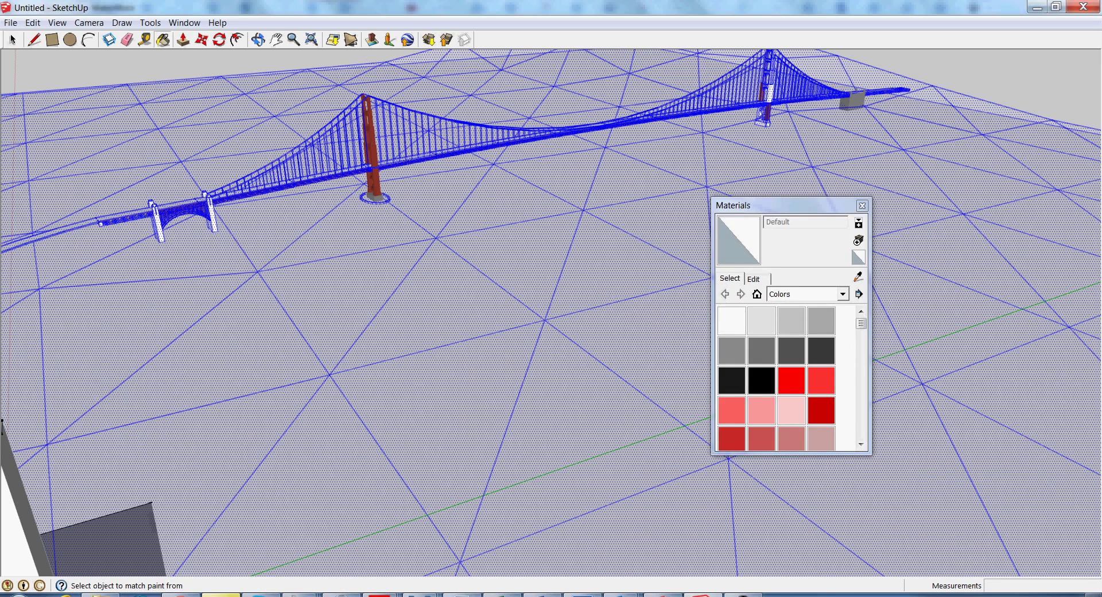
scroll(499, 135, up, 2)
middle_drag(499, 135, 410, 92)
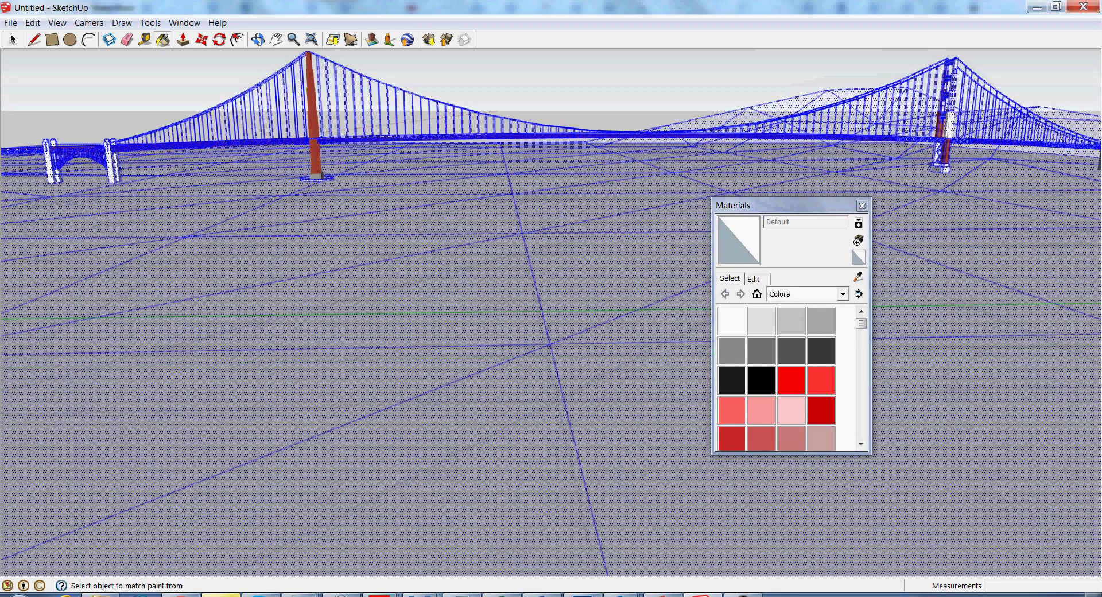
- Examine the bridge's near tower, its ring-shaped base, and the deck trusses up close
scroll(313, 129, up, 5)
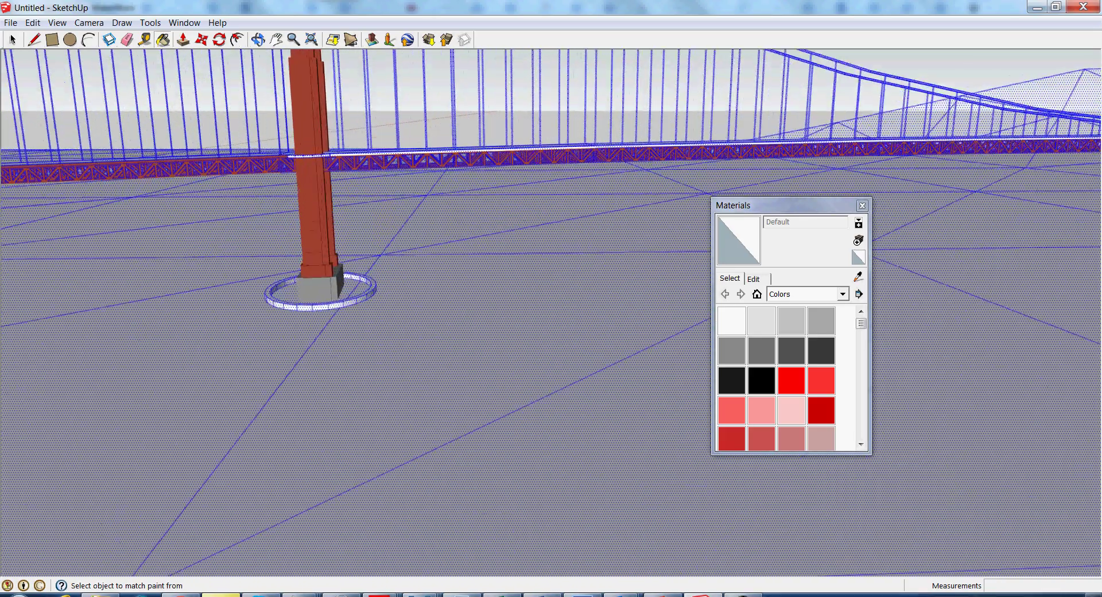
middle_drag(321, 230, 391, 201)
drag(391, 201, 310, 221)
middle_drag(310, 220, 261, 226)
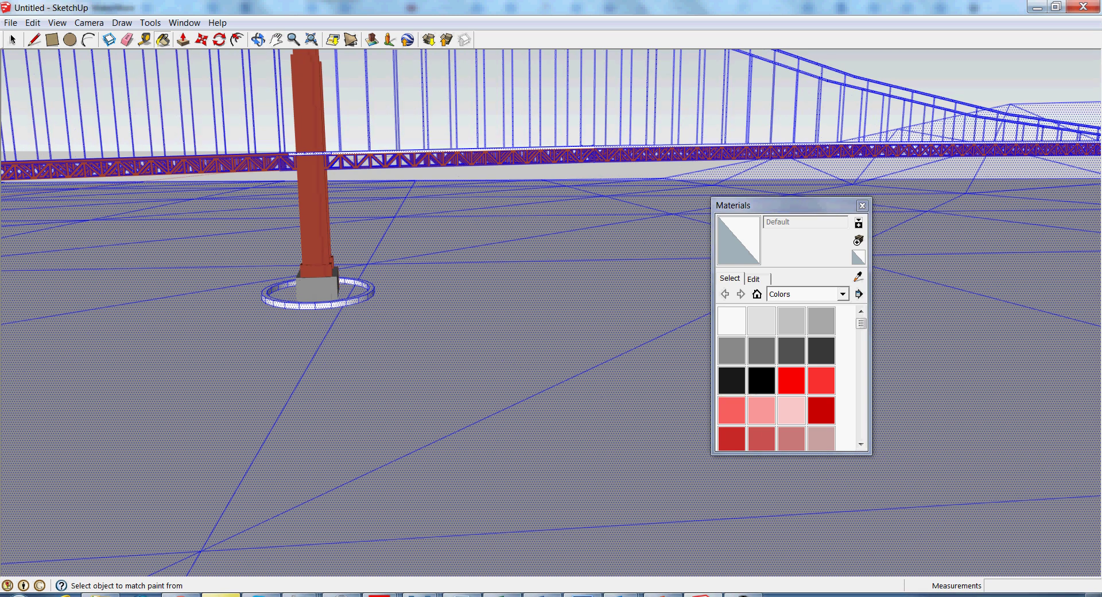
scroll(594, 147, up, 1)
scroll(593, 147, up, 1)
shift+middle_drag(593, 147, 478, 141)
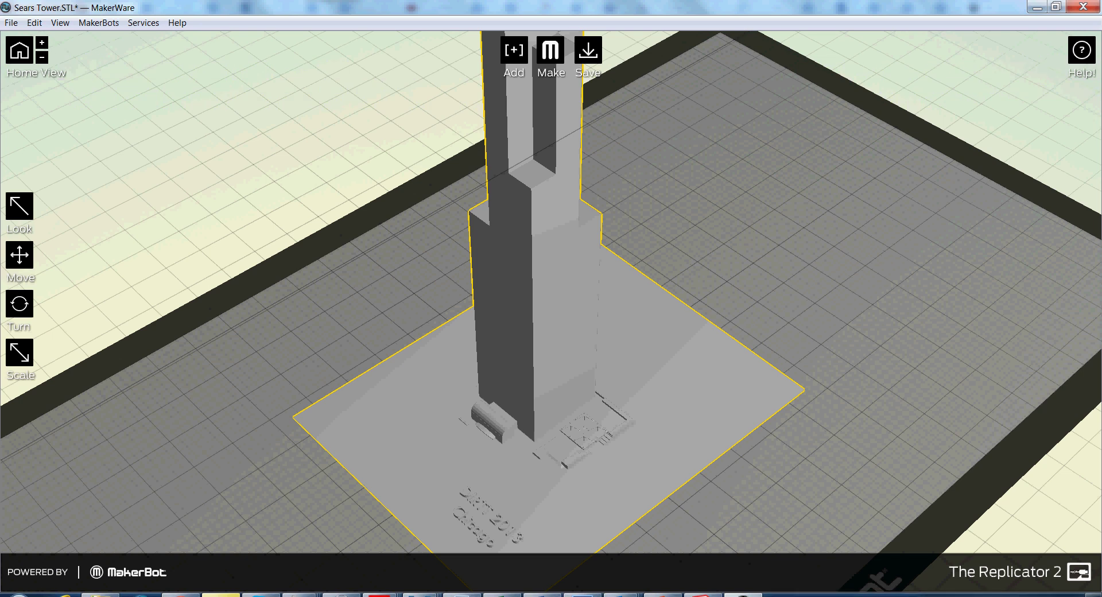
- Switch to MakerWare, review the export settings for the Sears Tower model, and cancel the export
key(ctrl+m)
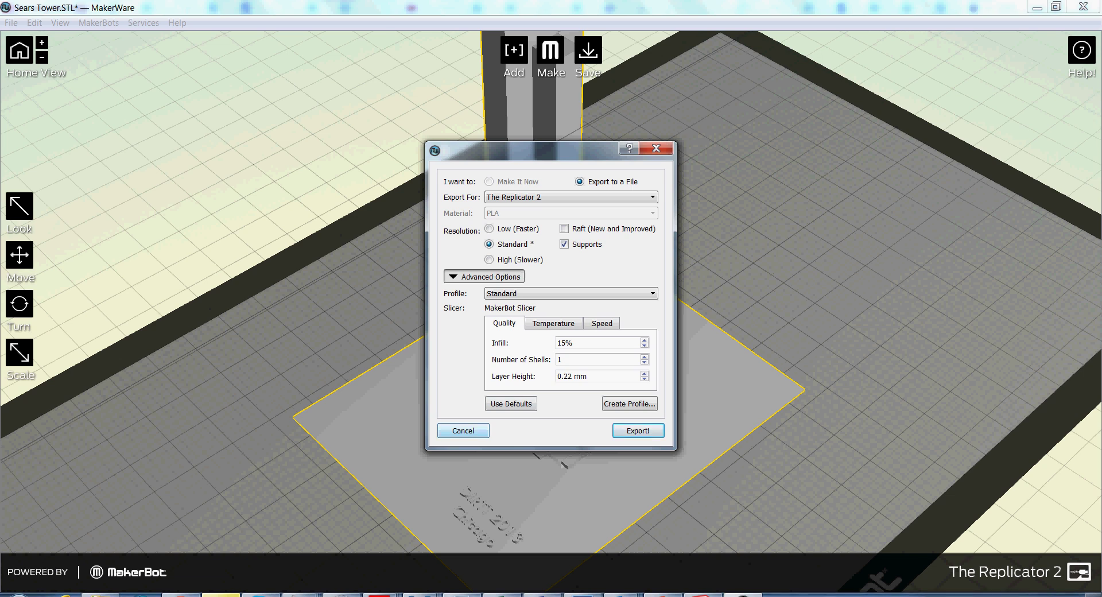
click(463, 431)
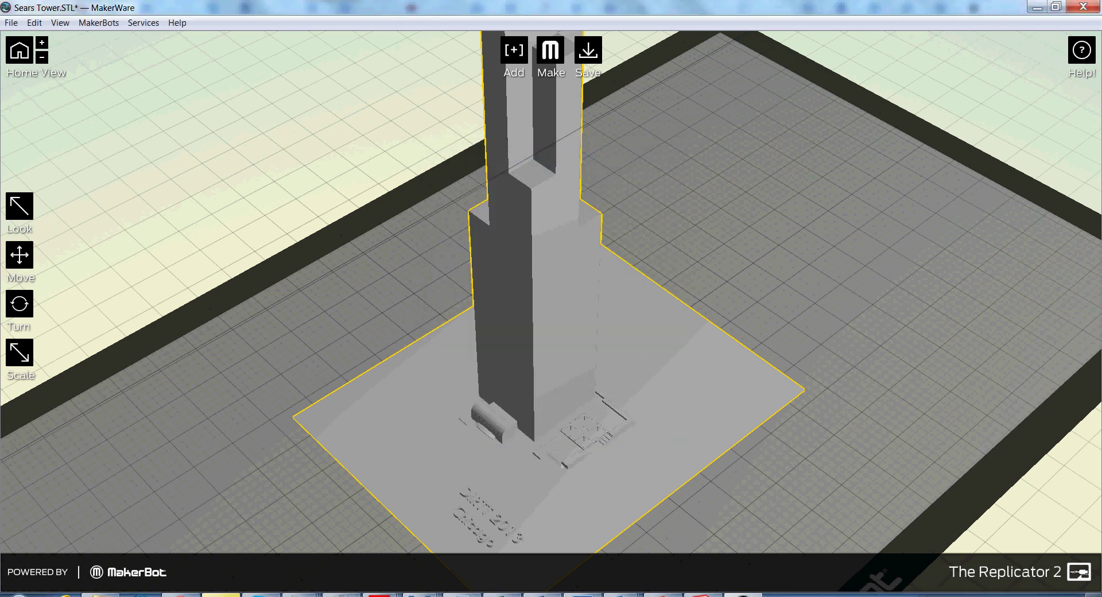